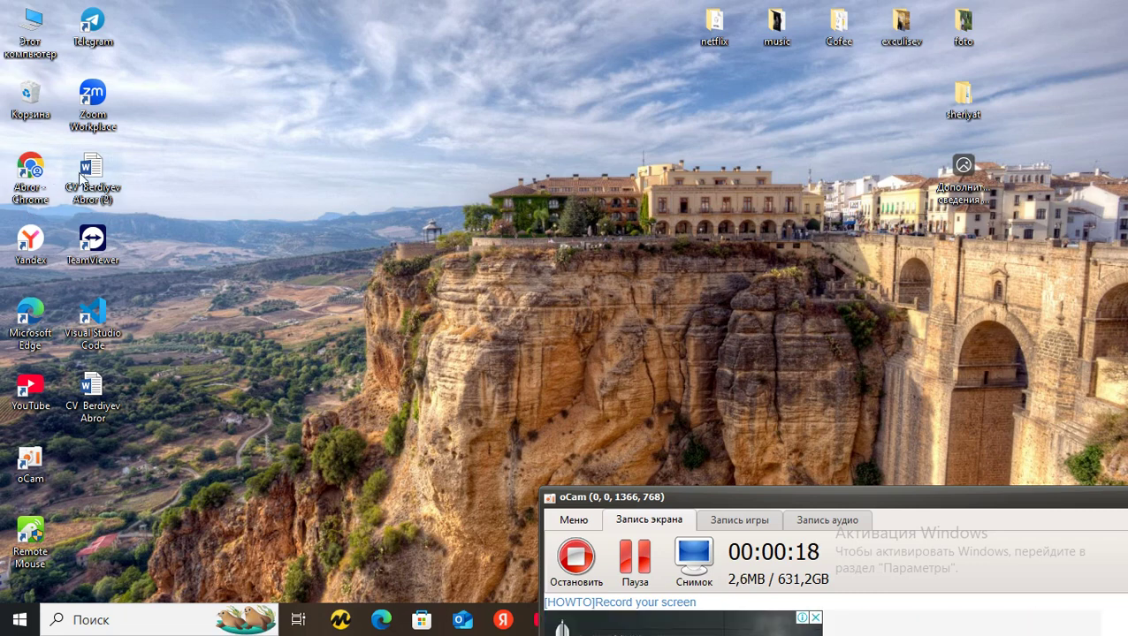
# Launch, maximise and hide Chrome, then open the netflix folder from the desktop
pyautogui.doubleClick(35, 170)
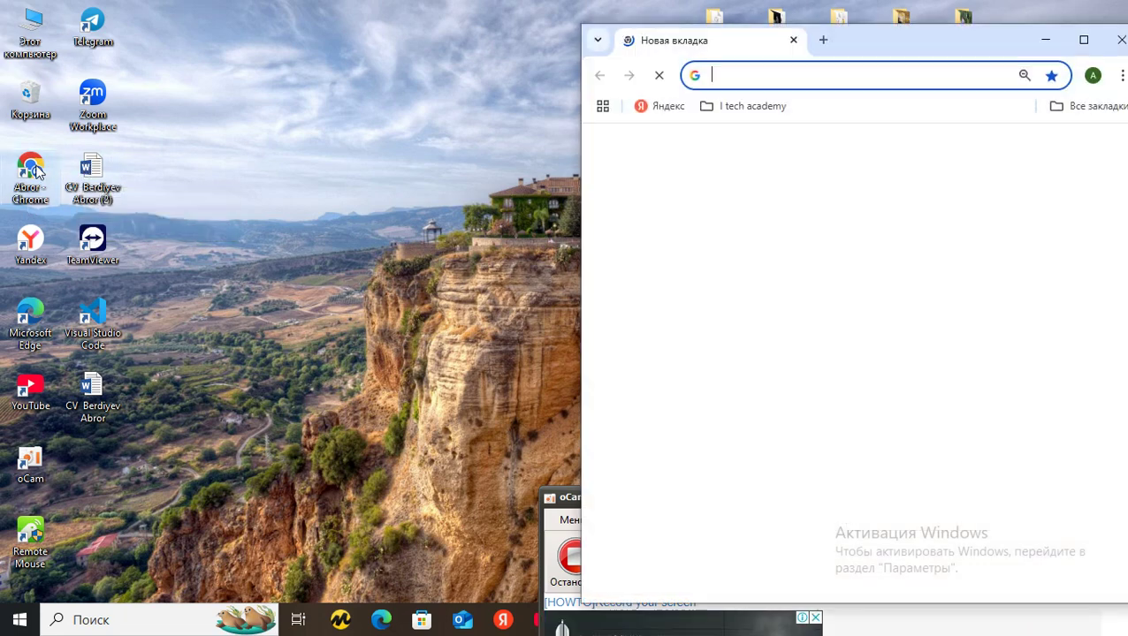
pyautogui.click(1066, 45)
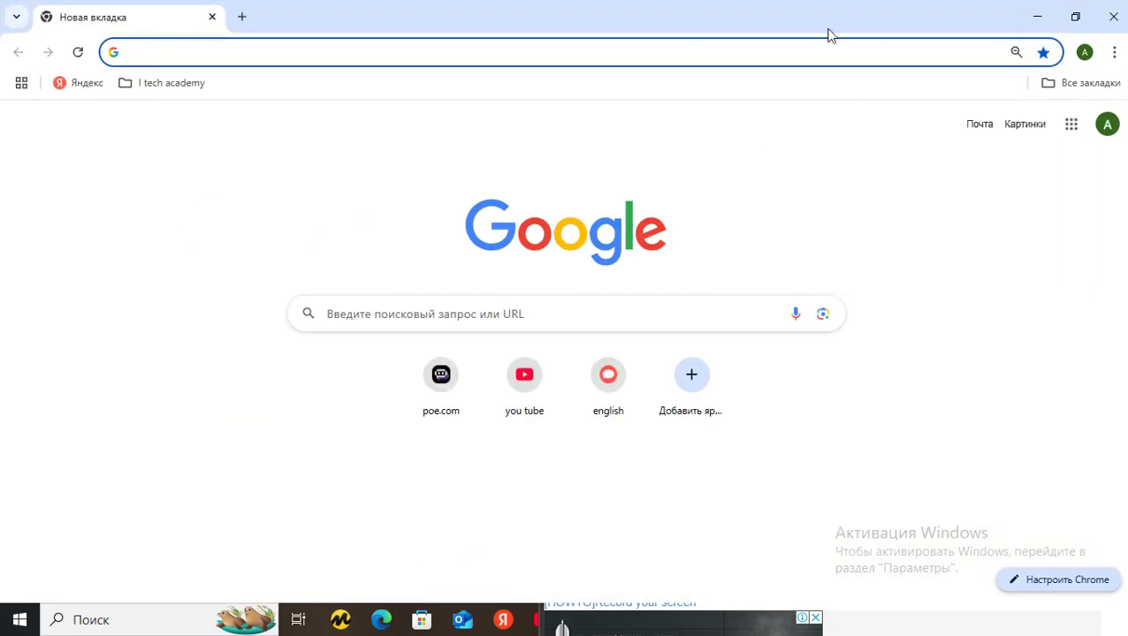
pyautogui.click(1037, 13)
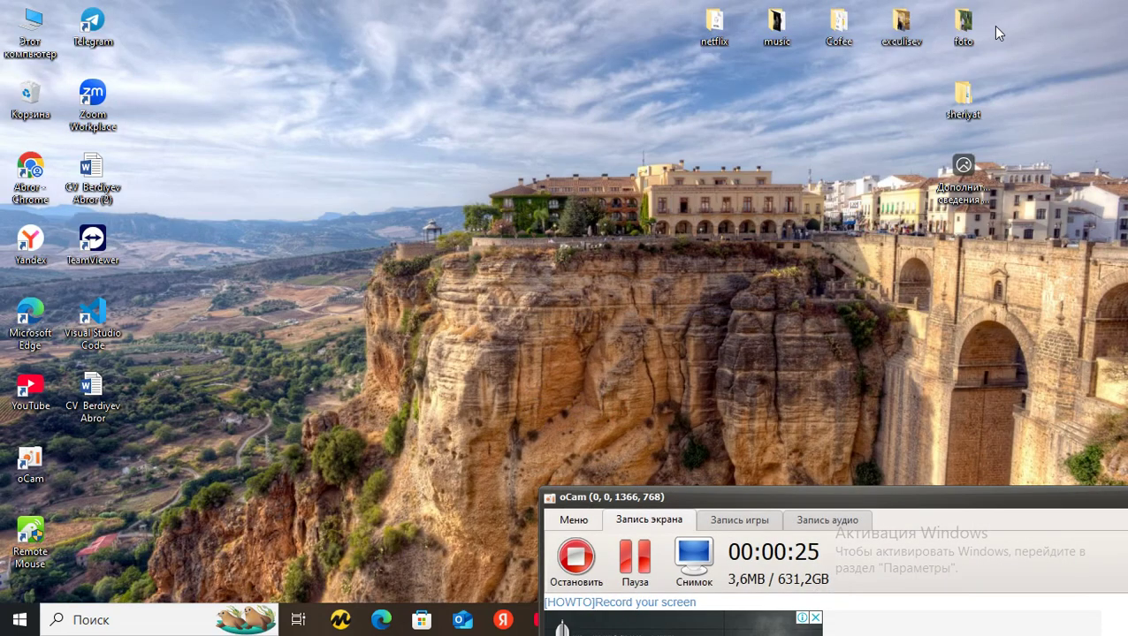
pyautogui.click(712, 37)
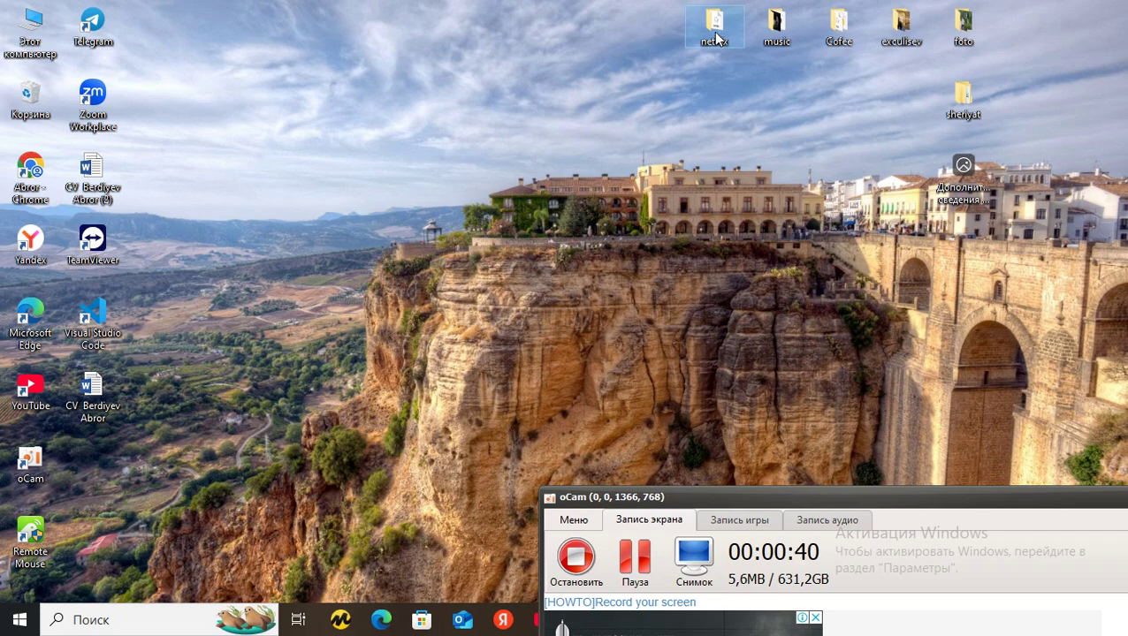
pyautogui.doubleClick(714, 39)
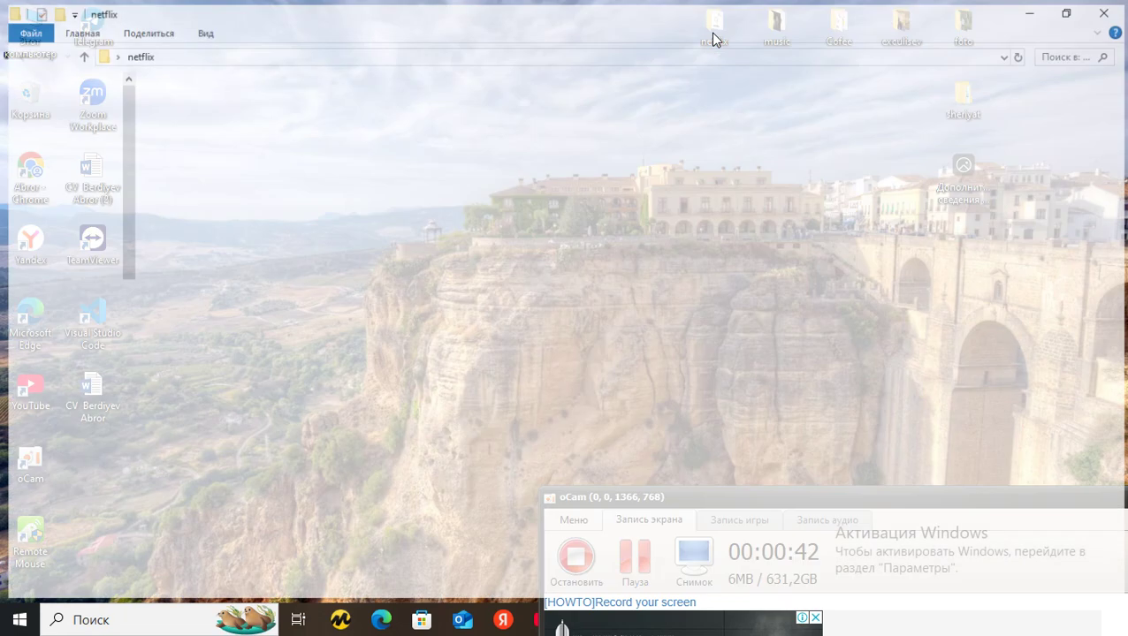
# Select assets, style and index in the netflix folder, then enter the Telegram passcode
pyautogui.click(320, 145)
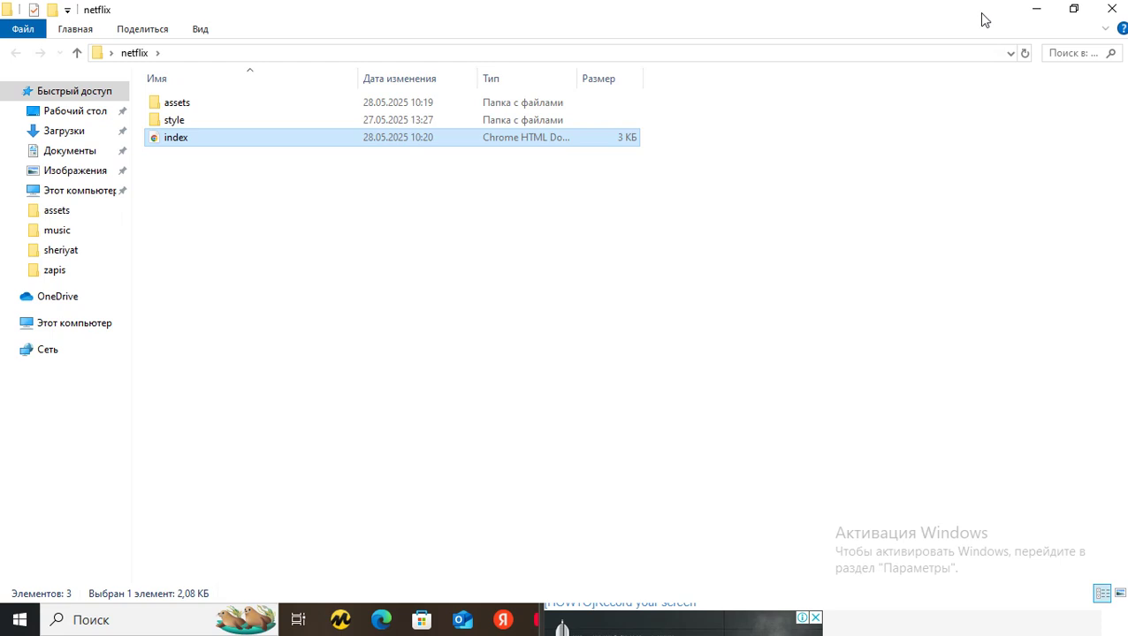
pyautogui.hotkey('ctrl', 'a')
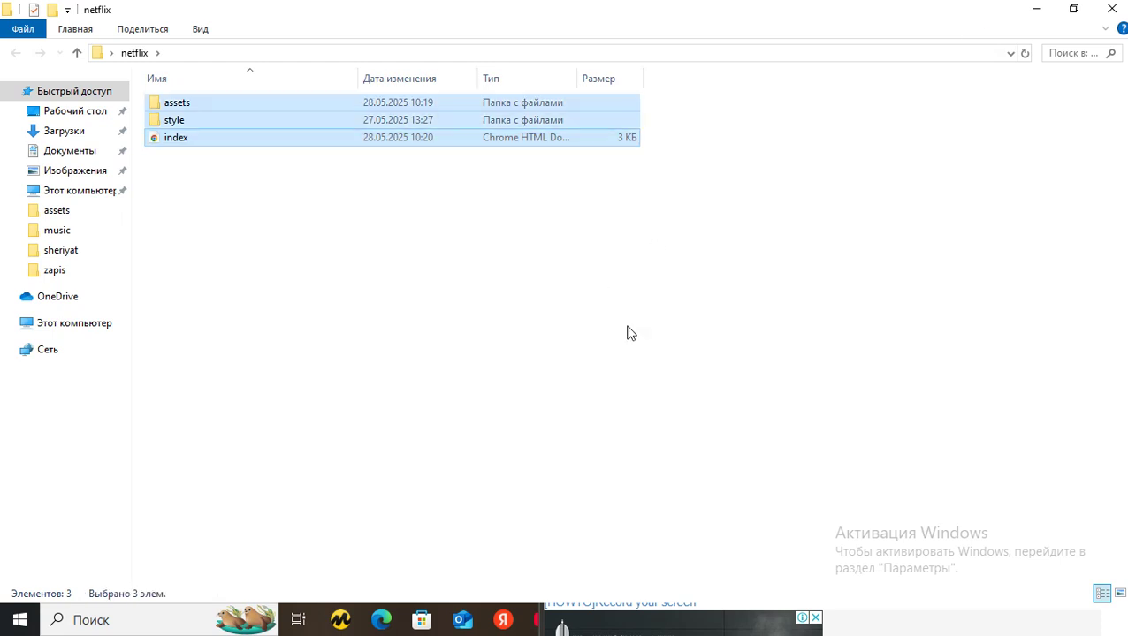
pyautogui.hotkey('alt', 'Tab')
pyautogui.hotkey('alt', 'Tab')
pyautogui.hotkey('alt', 'Tab')
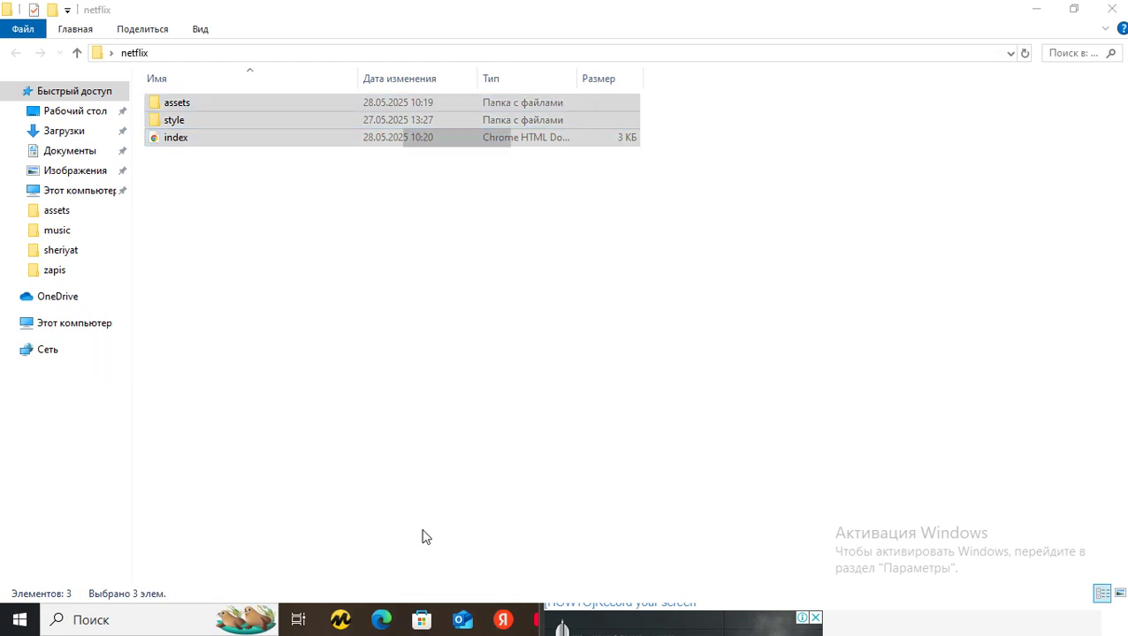
pyautogui.write('1234')
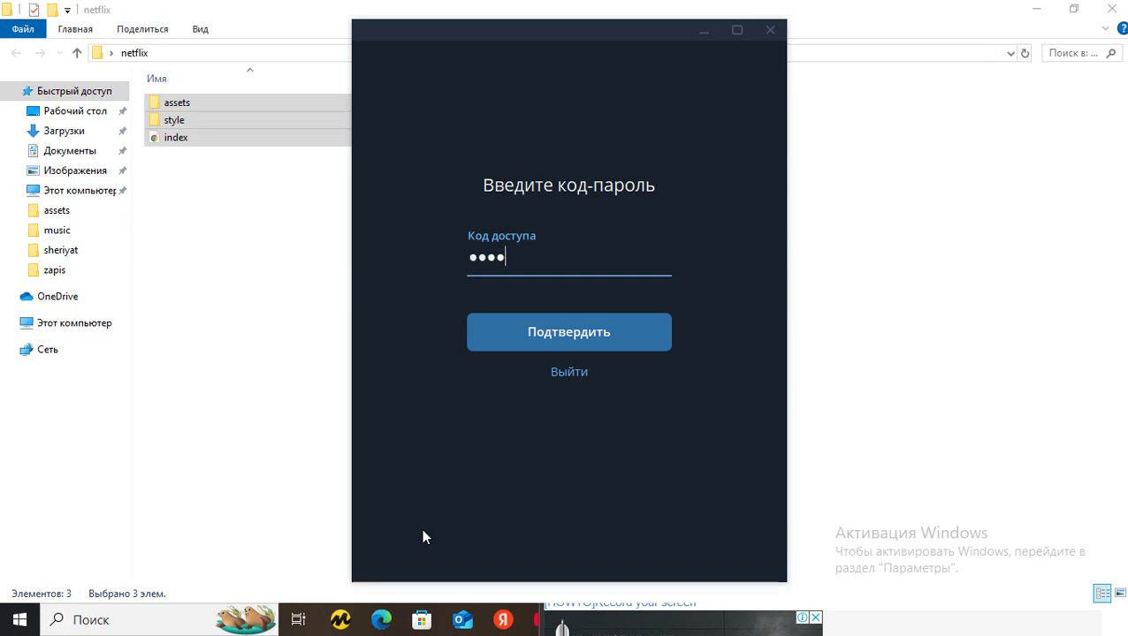
# Unlock Telegram and open the General topic of the Foundation frontend 05-25 group
pyautogui.press('Return')
pyautogui.click(618, 159)
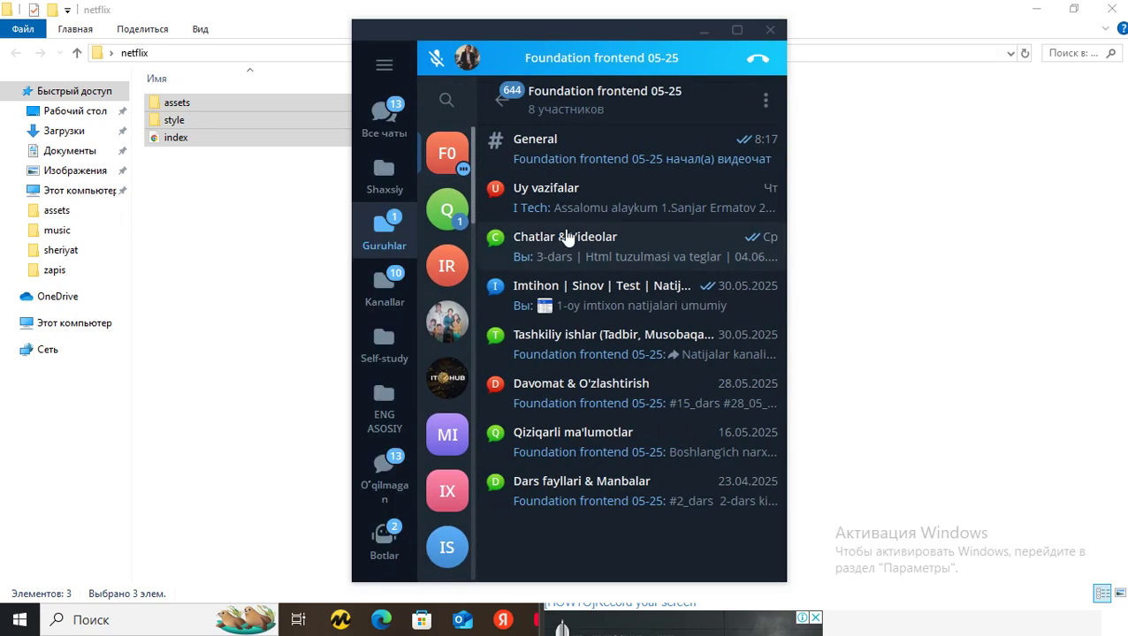
pyautogui.click(636, 160)
# Try pasting the netflix items into the chat, then hide the netflix folder window
pyautogui.hotkey('ctrl', 'v')
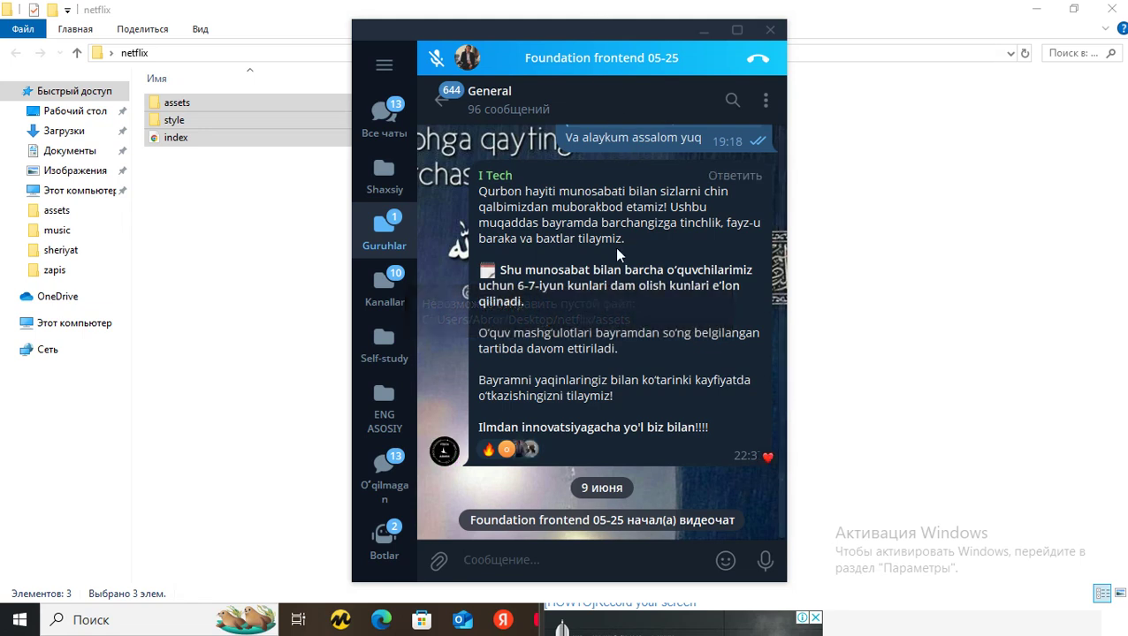
pyautogui.click(835, 283)
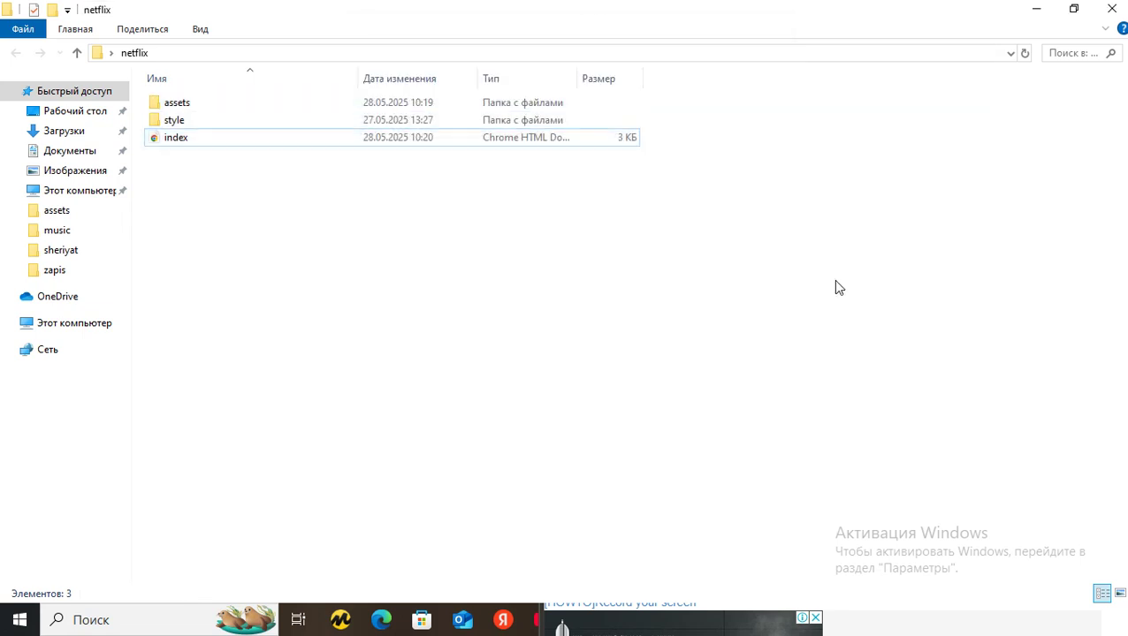
pyautogui.click(1035, 9)
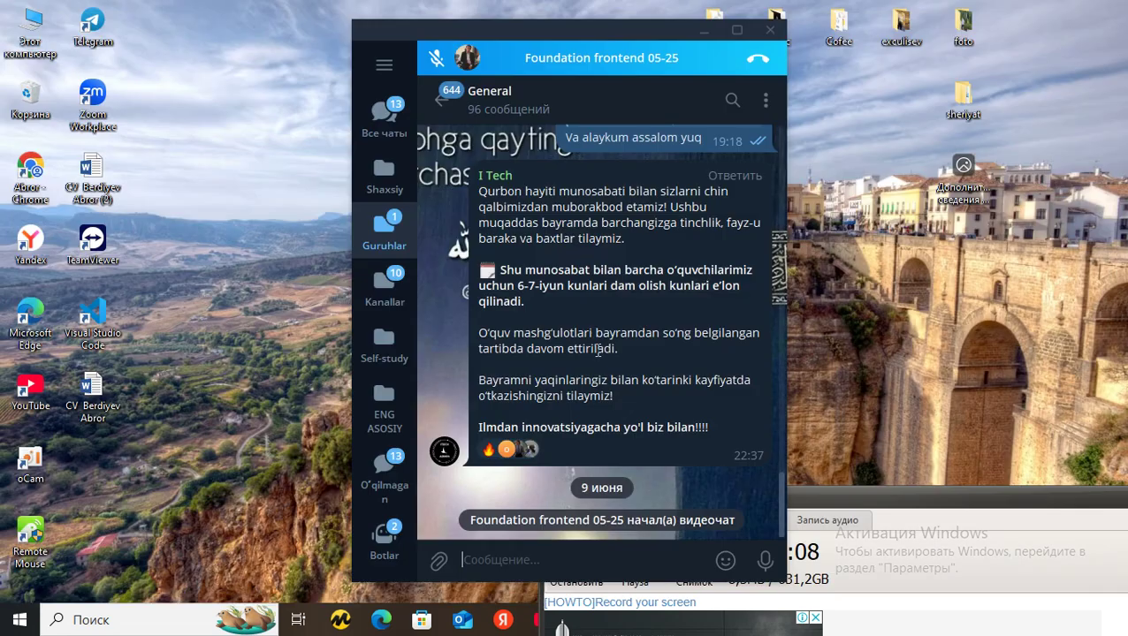
pyautogui.hotkey('alt', 'Tab')
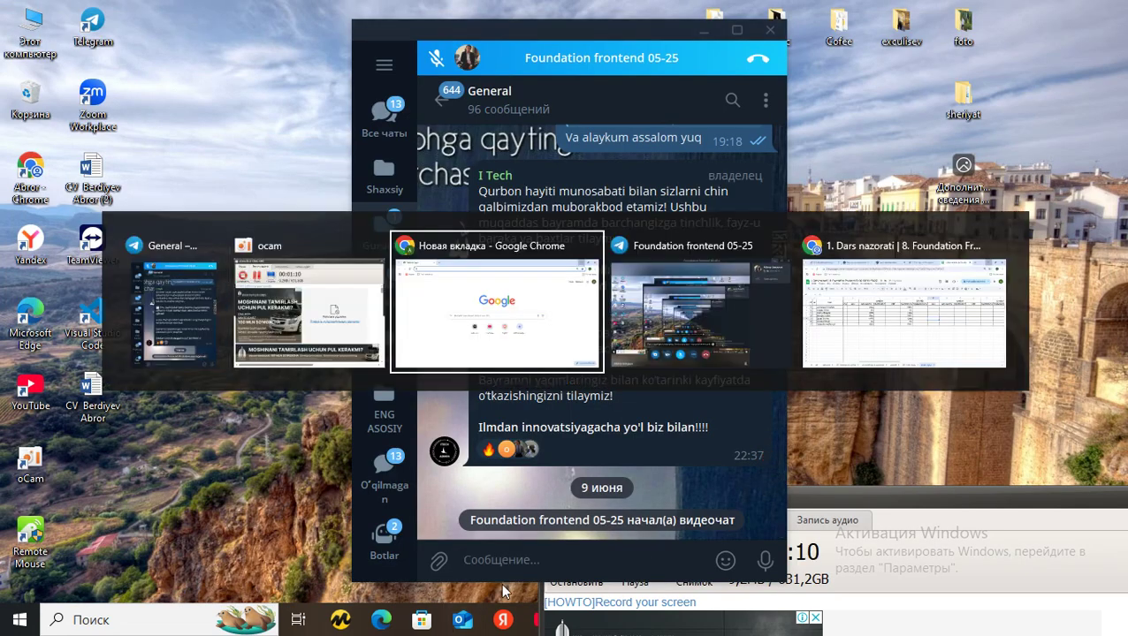
# Google 'winrar скачать' in Chrome and open the official WinRAR download site
pyautogui.click(436, 322)
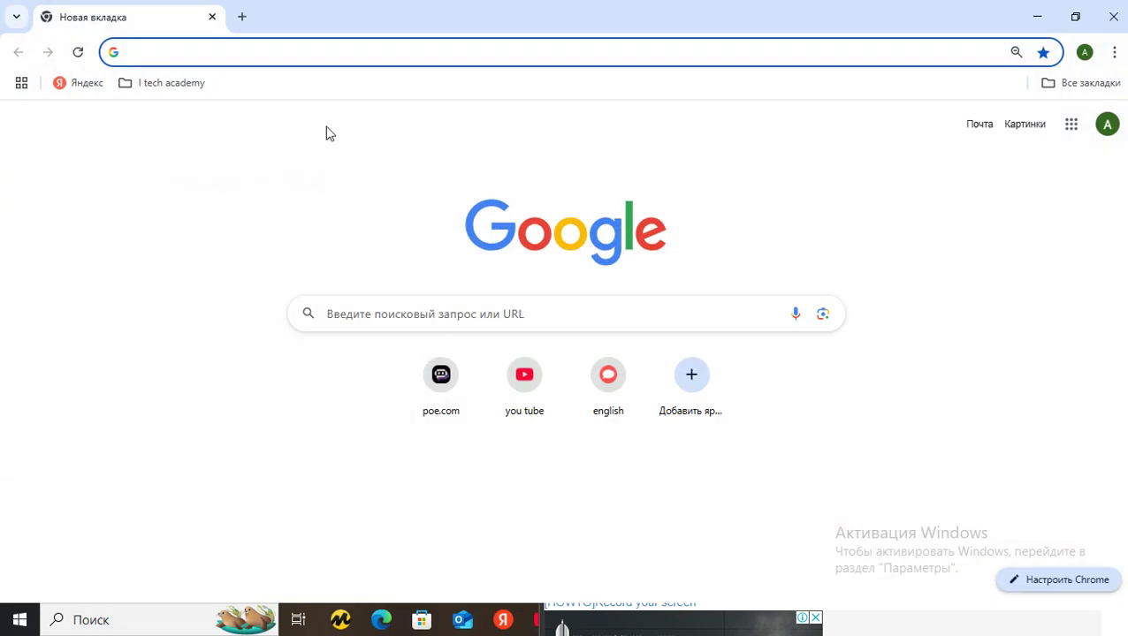
pyautogui.write('win r')
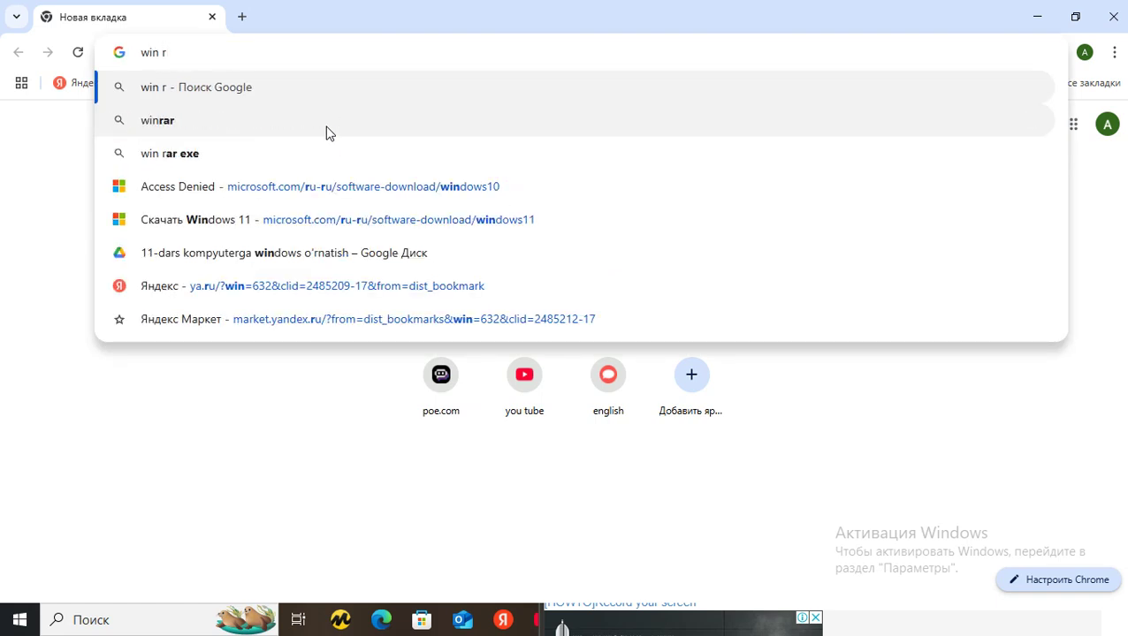
pyautogui.write('ar ska')
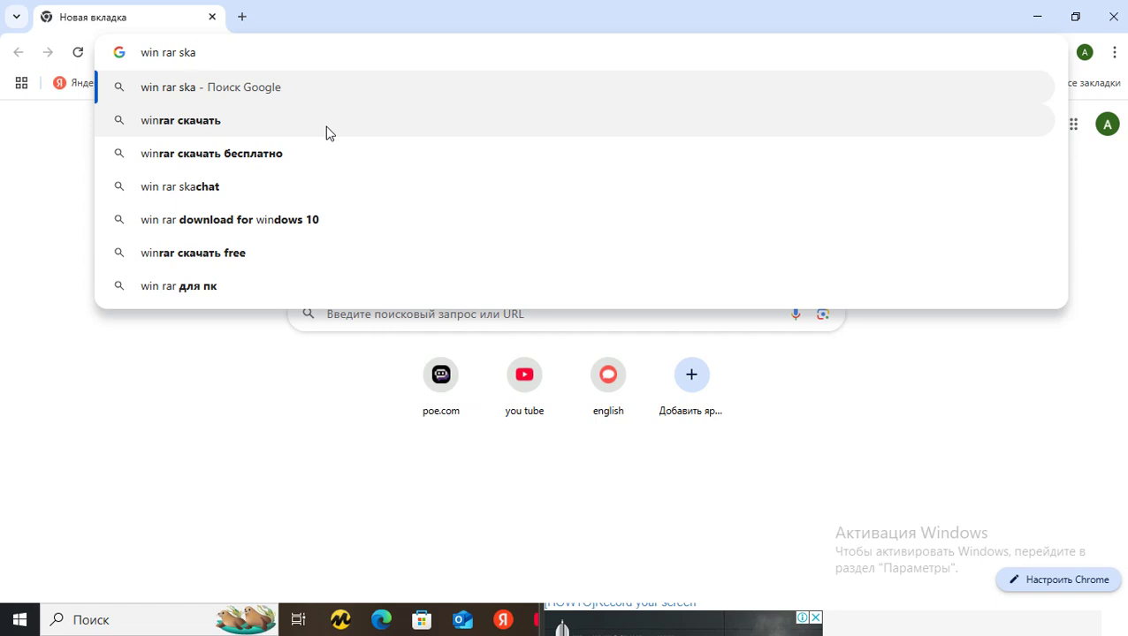
pyautogui.press('Down')
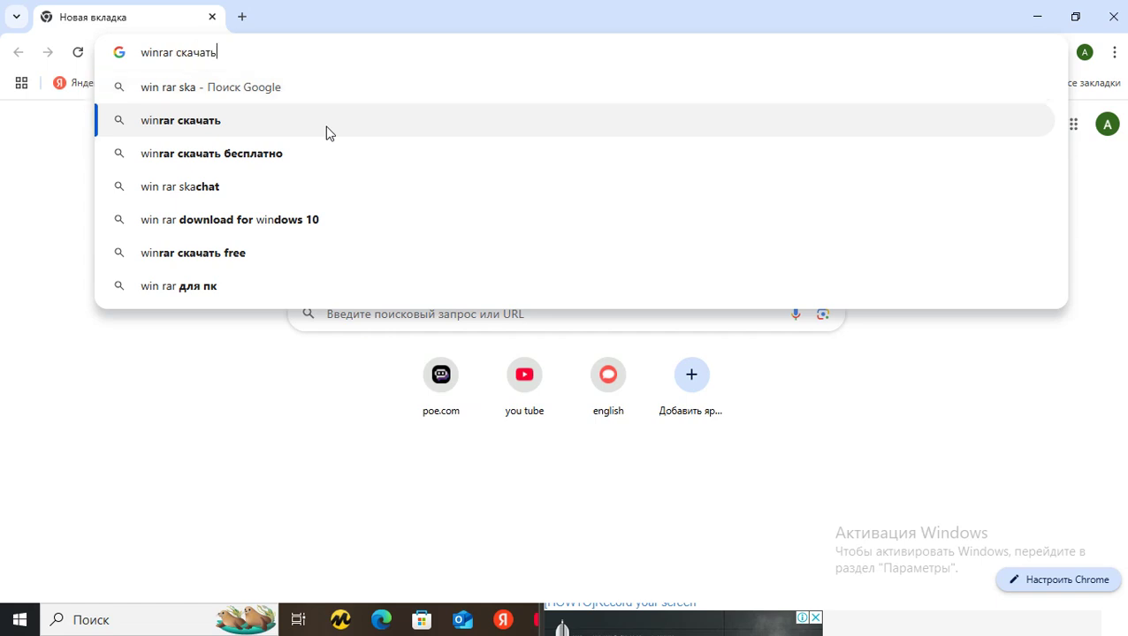
pyautogui.press('Return')
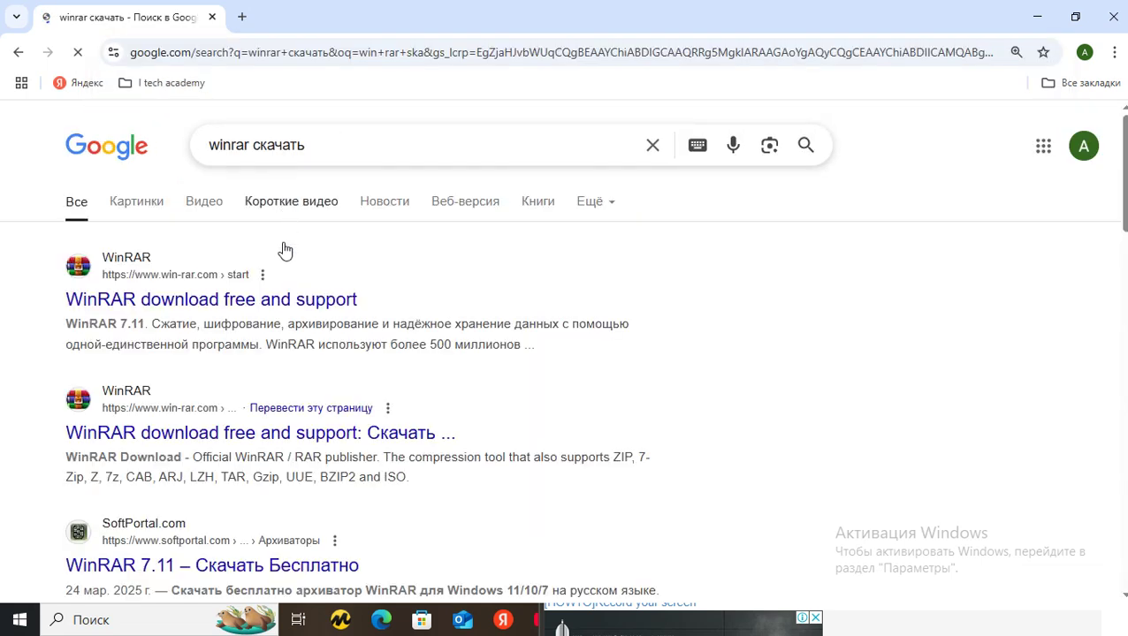
pyautogui.click(297, 302)
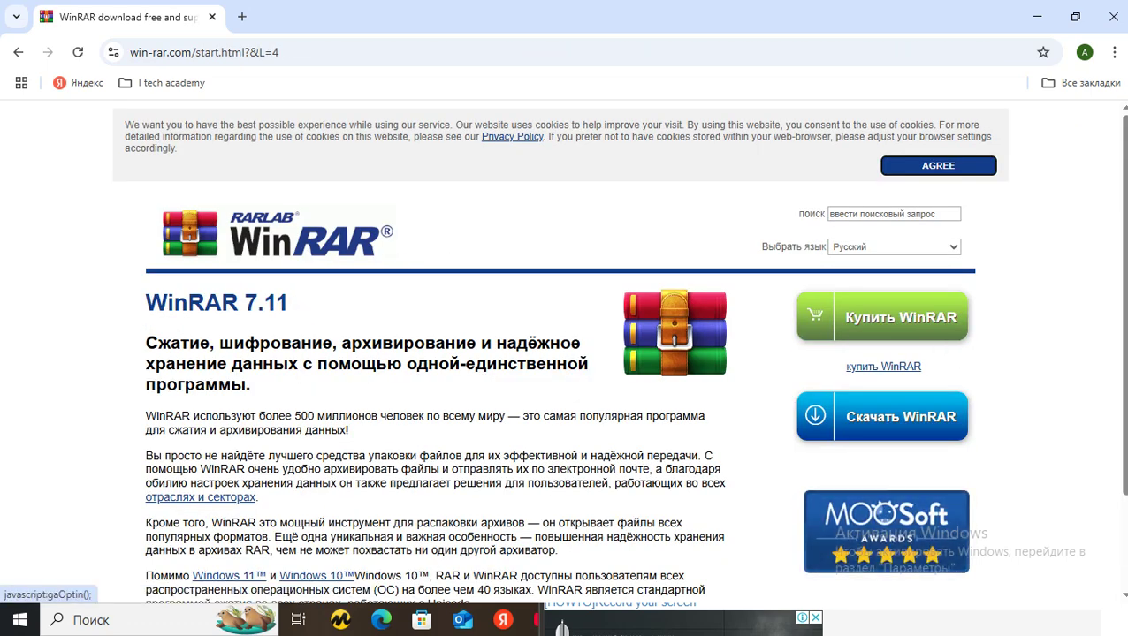
# Download the WinRAR installer winrar-x64-711ru.exe and show the recent downloads list
pyautogui.scroll(-1, 985, 313)
pyautogui.click(929, 318)
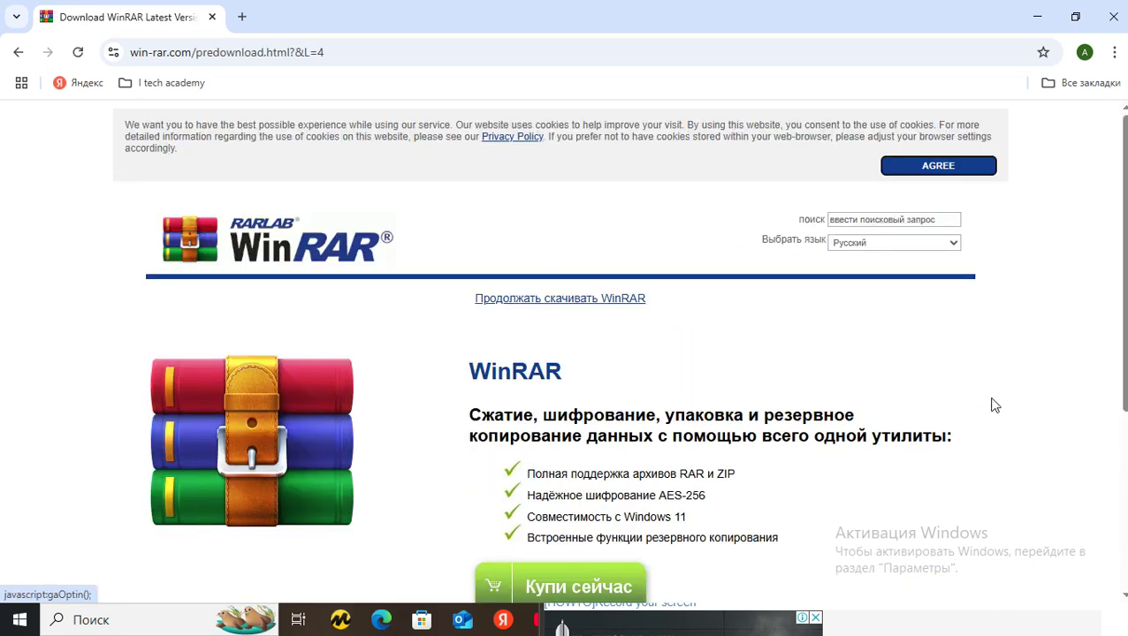
pyautogui.moveTo(1123, 221); pyautogui.dragTo(1120, 404)
pyautogui.click(493, 489)
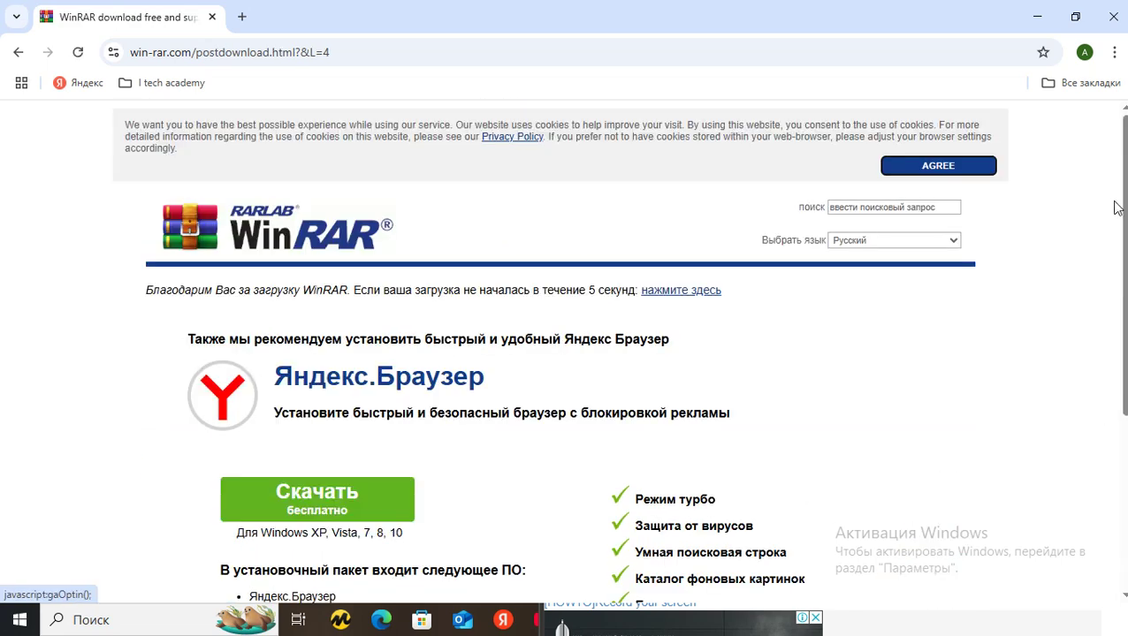
pyautogui.click(1055, 53)
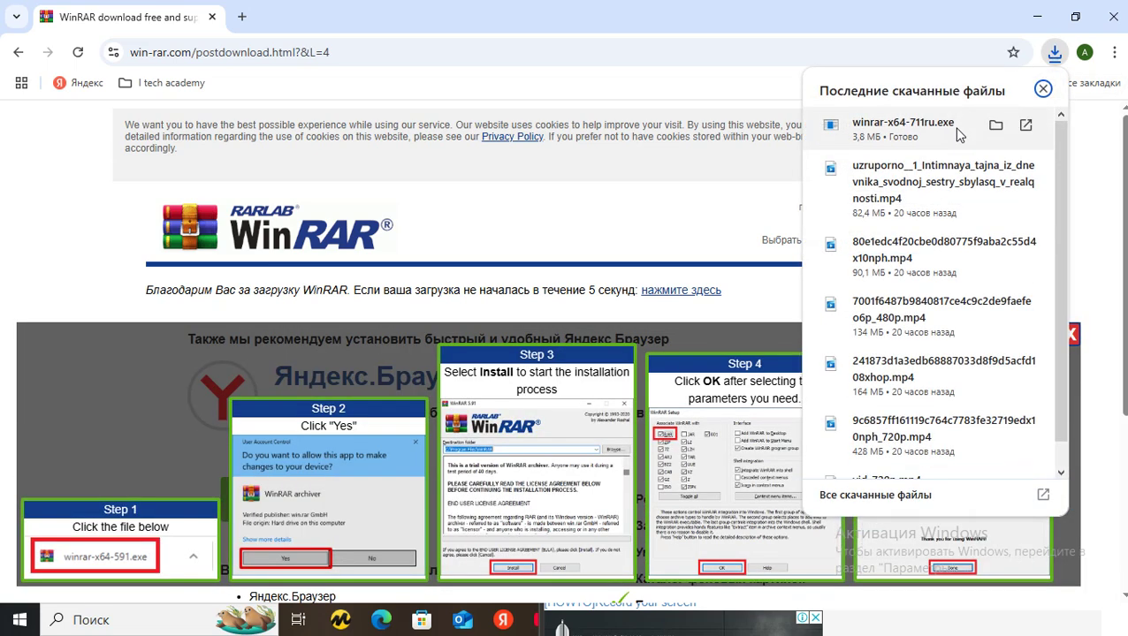
# Install WinRAR 7.11 into C:\Program Files\WinRAR with default associations, then hide Chrome and Telegram
pyautogui.click(959, 137)
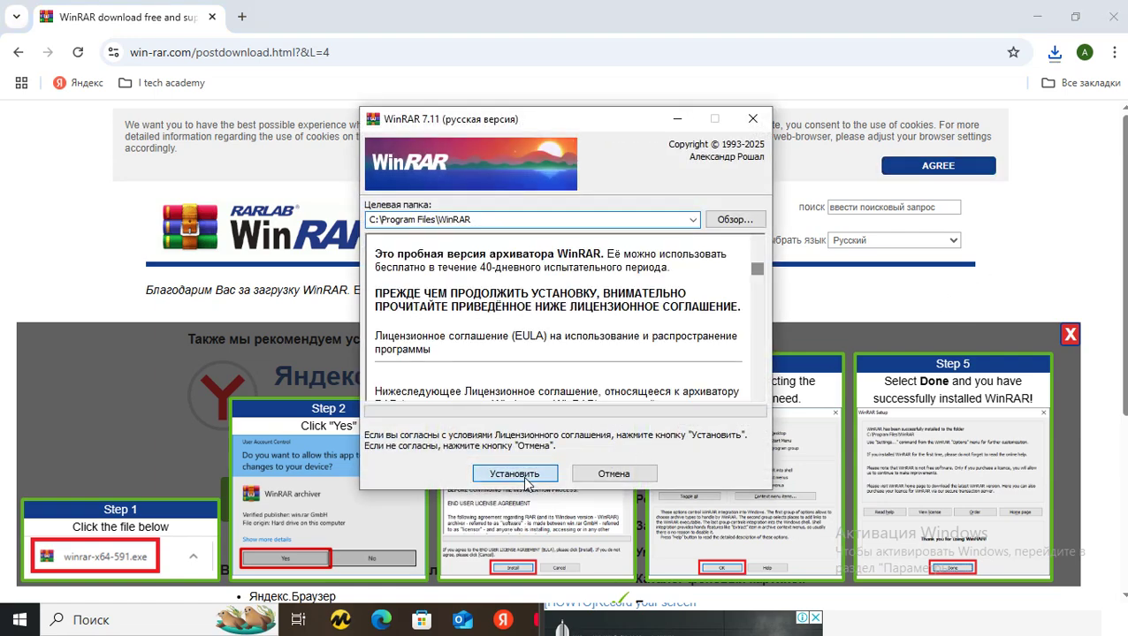
pyautogui.click(513, 474)
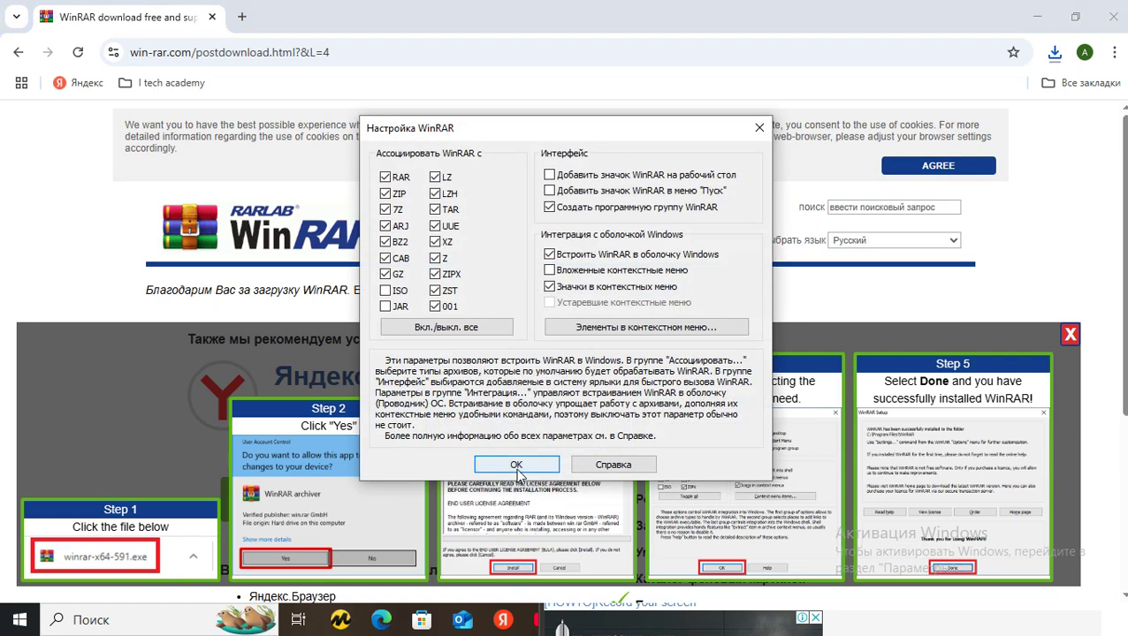
pyautogui.click(518, 467)
pyautogui.click(563, 466)
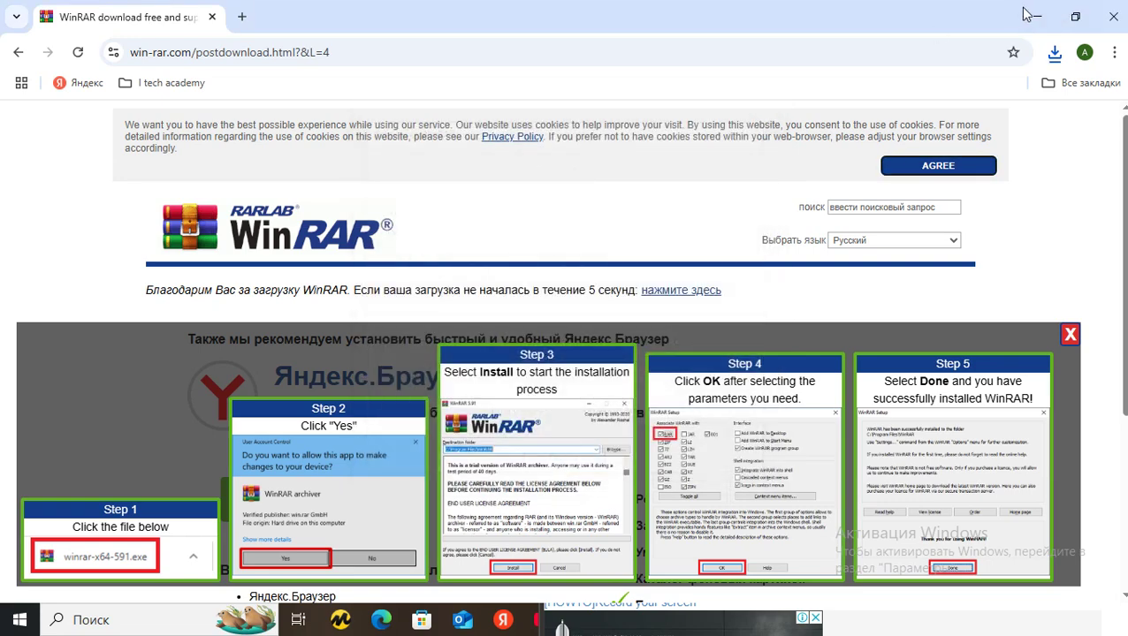
pyautogui.click(1036, 16)
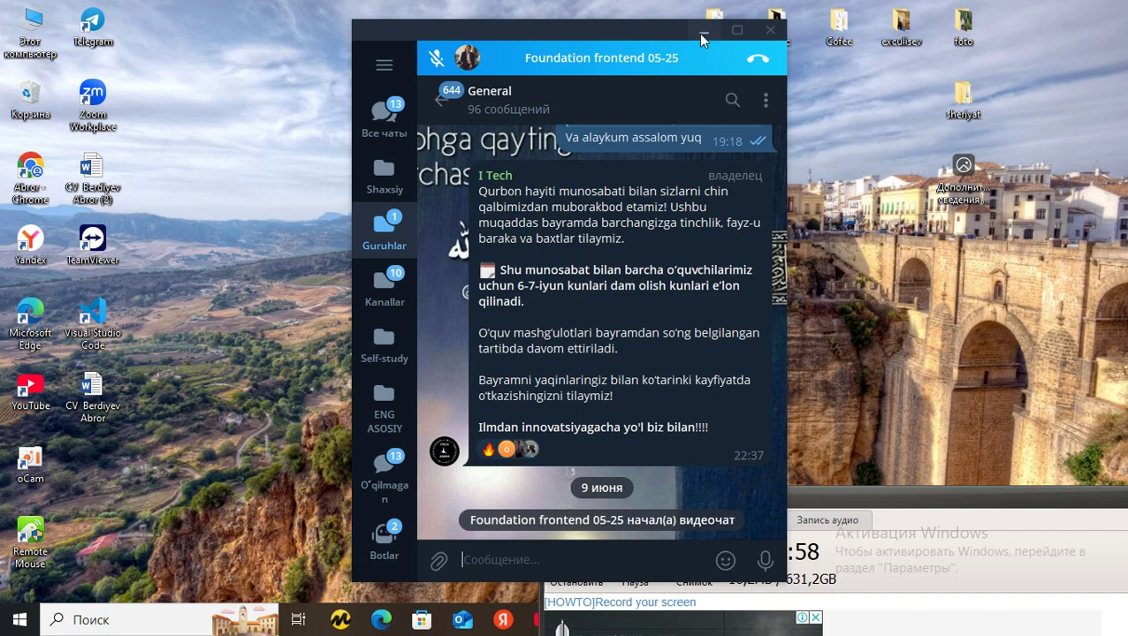
pyautogui.click(700, 32)
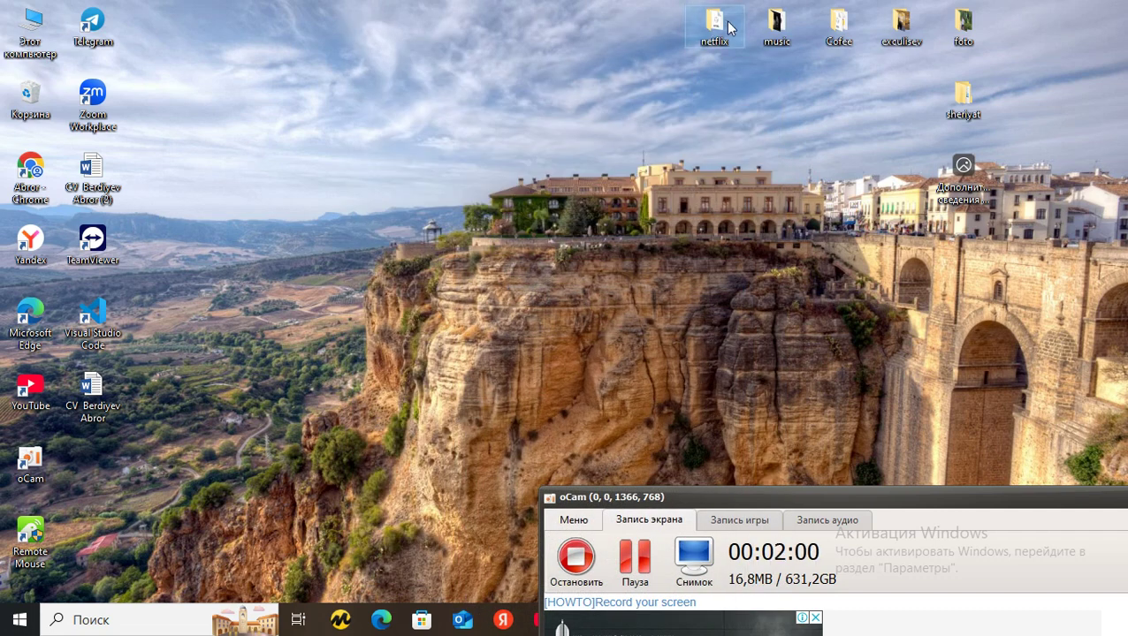
# Archive the netflix folder into netflix.rar on the desktop using default RAR settings
pyautogui.moveTo(718, 28); pyautogui.dragTo(646, 29)
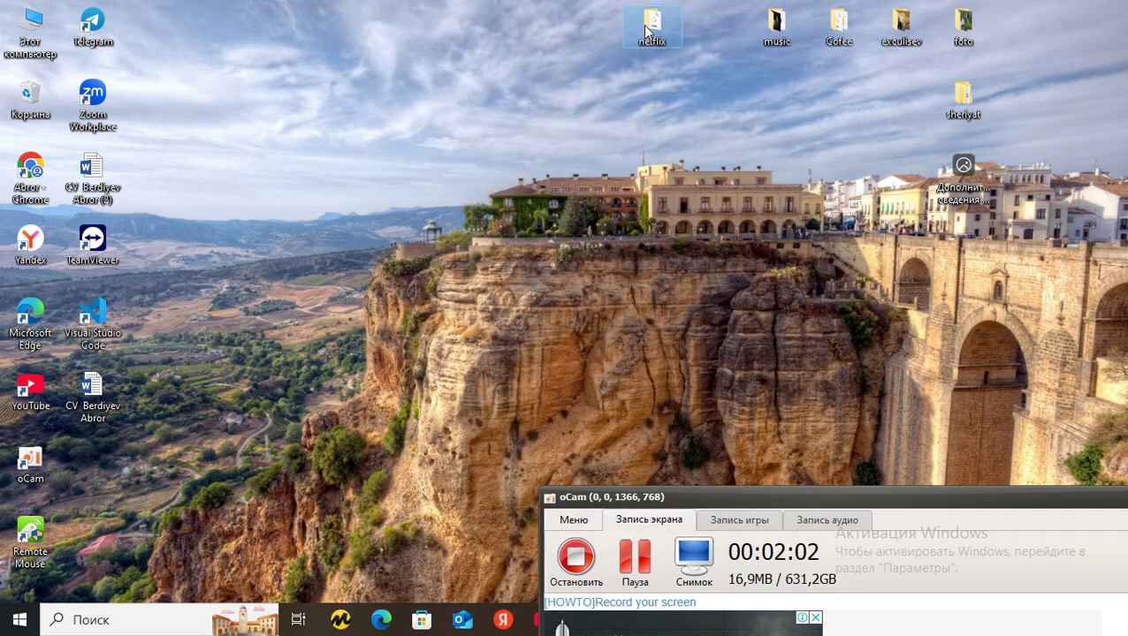
pyautogui.rightClick(643, 26)
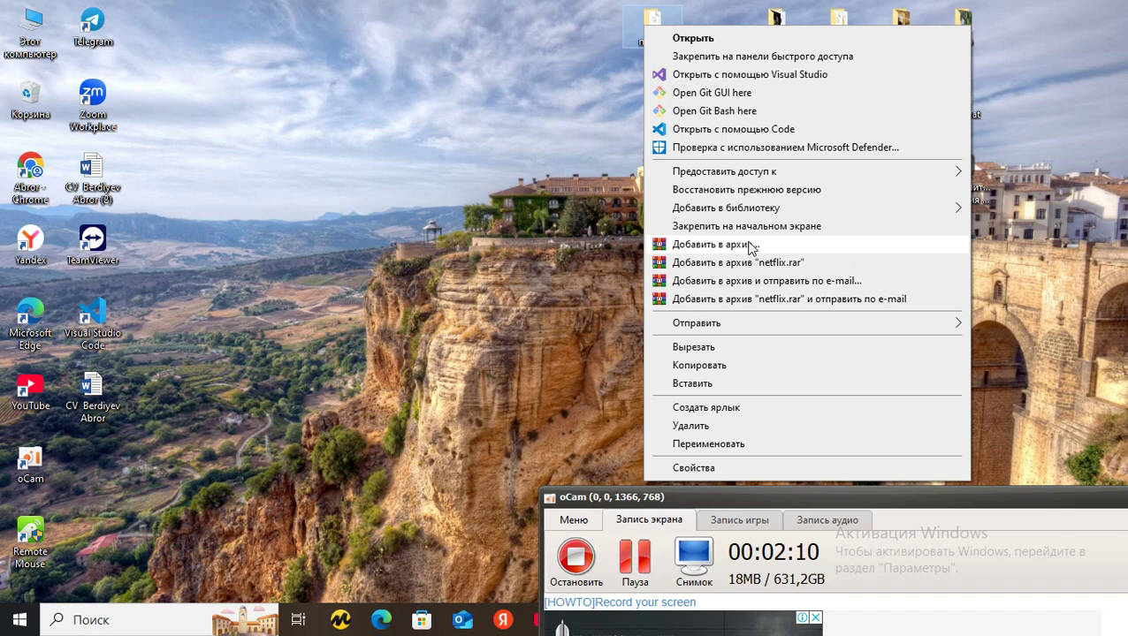
pyautogui.click(712, 245)
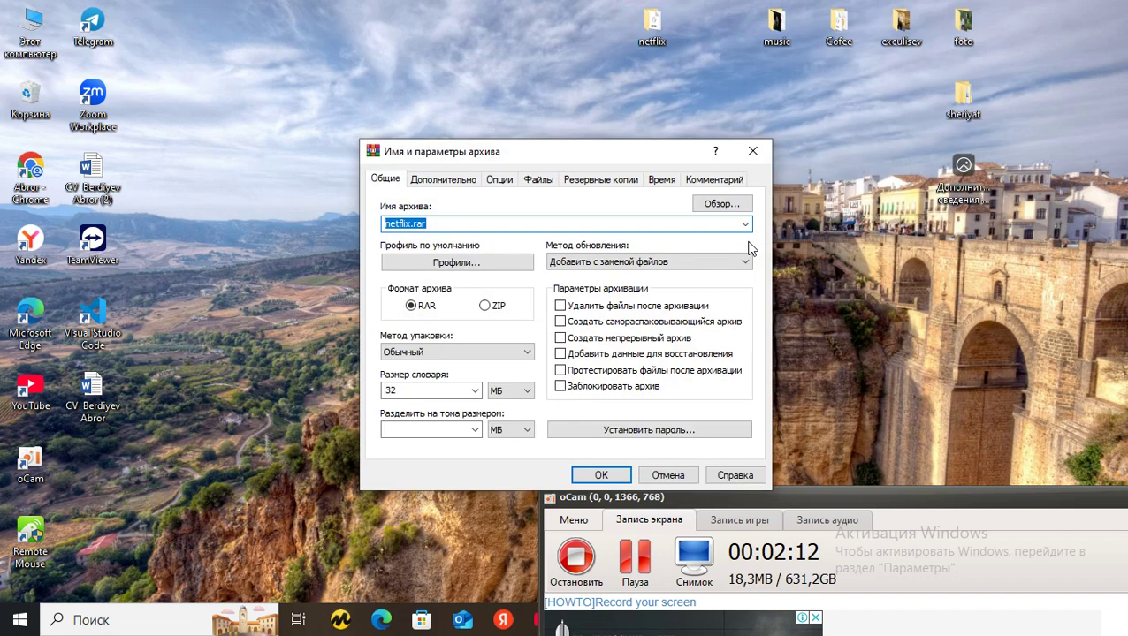
pyautogui.click(607, 482)
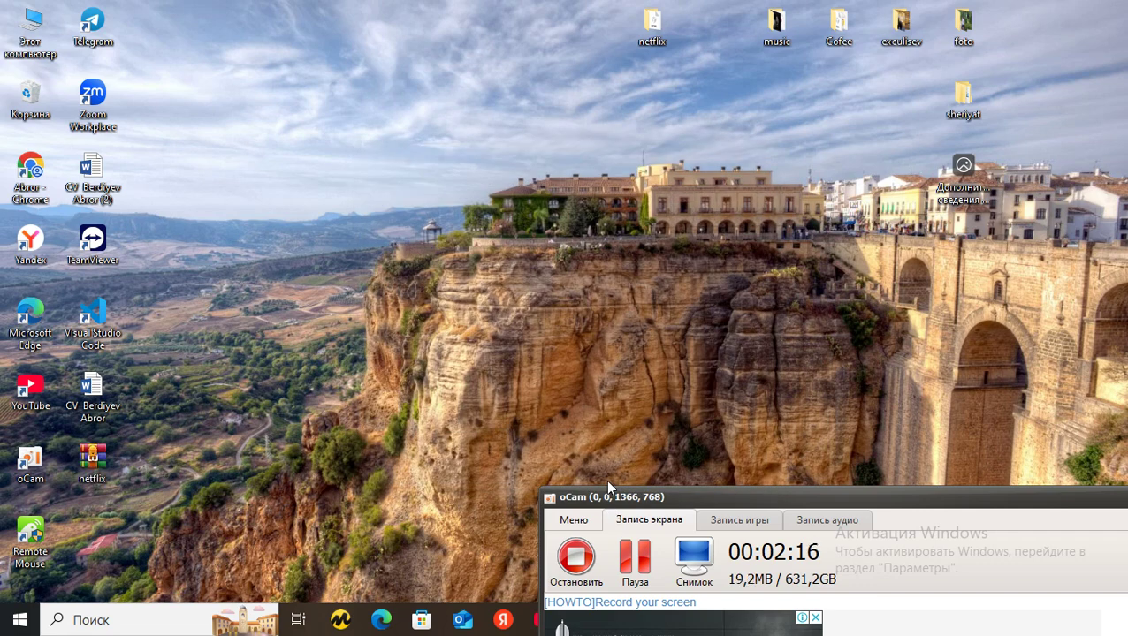
# Place netflix.rar beside the netflix folder and open it in WinRAR
pyautogui.moveTo(97, 461); pyautogui.dragTo(592, 55)
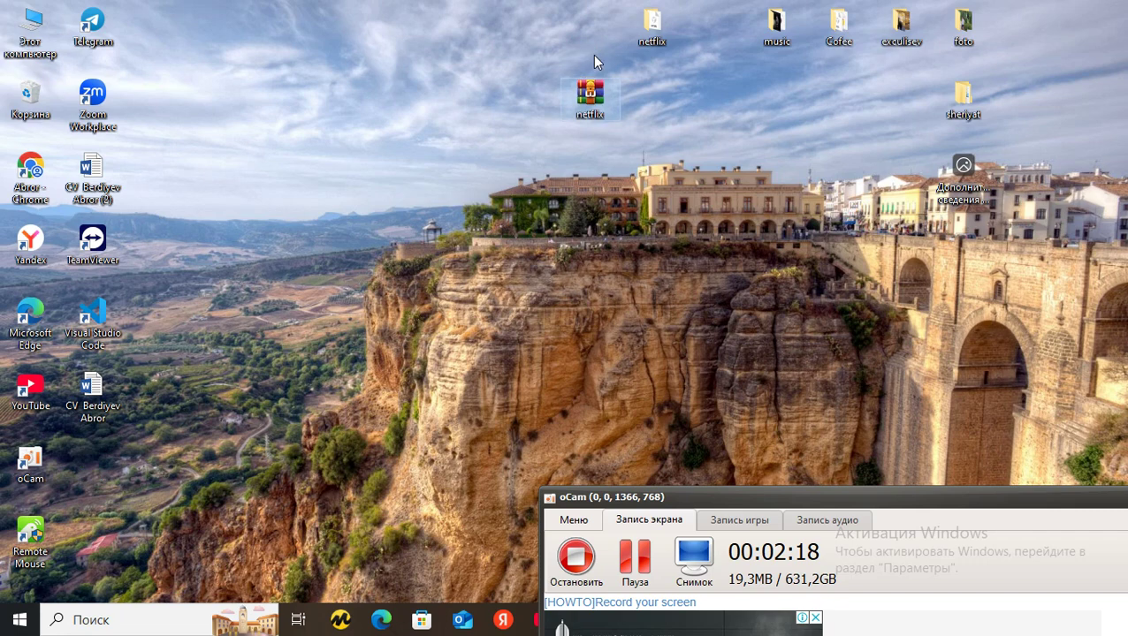
pyautogui.moveTo(590, 97); pyautogui.dragTo(590, 42)
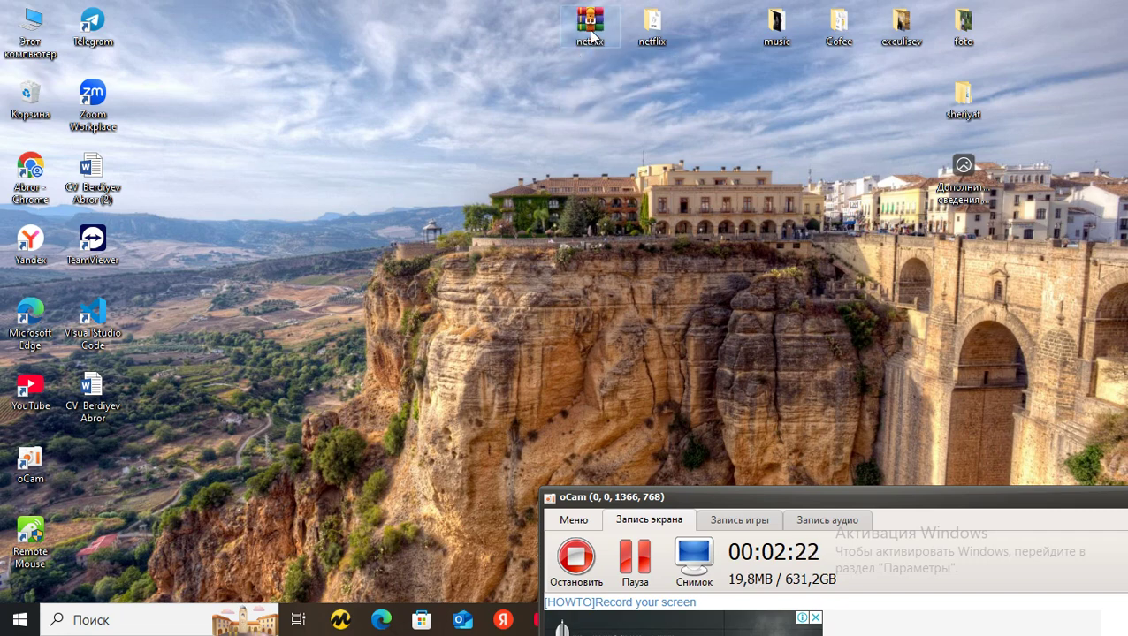
pyautogui.doubleClick(590, 36)
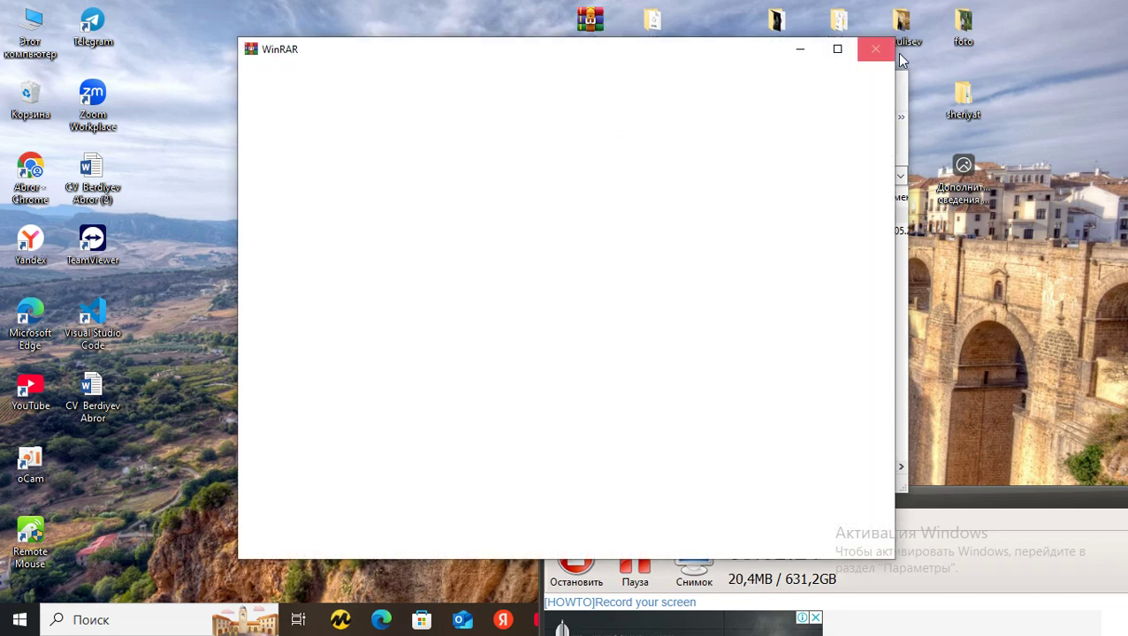
pyautogui.click(880, 51)
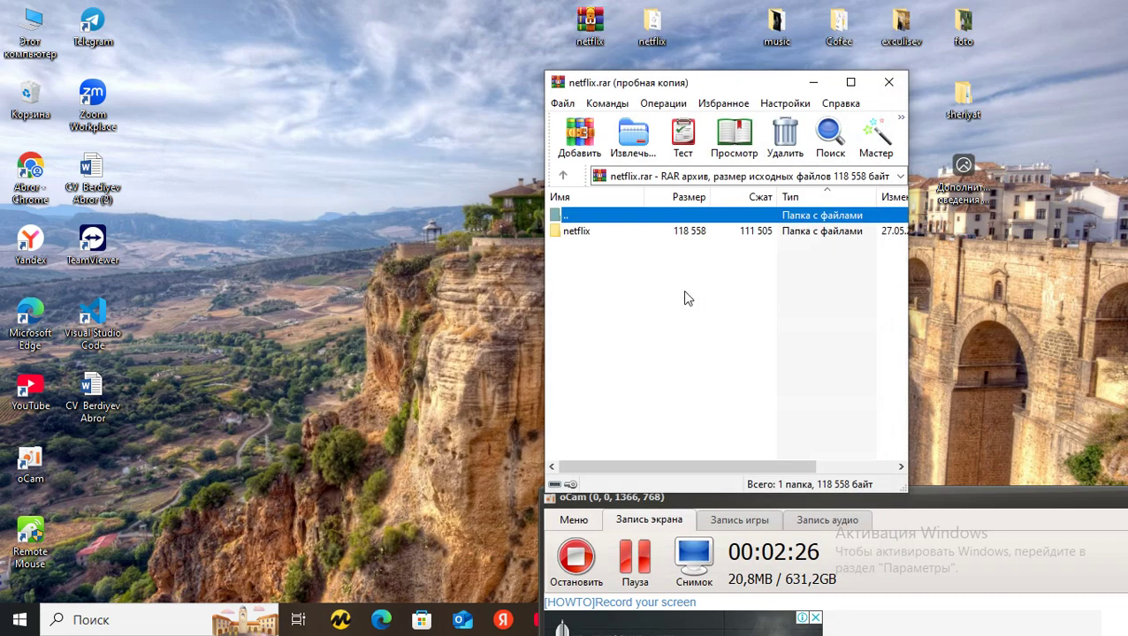
# Browse into netflix\assets and inspect the Amazon logo, logo.png and Nike logo images
pyautogui.click(662, 231)
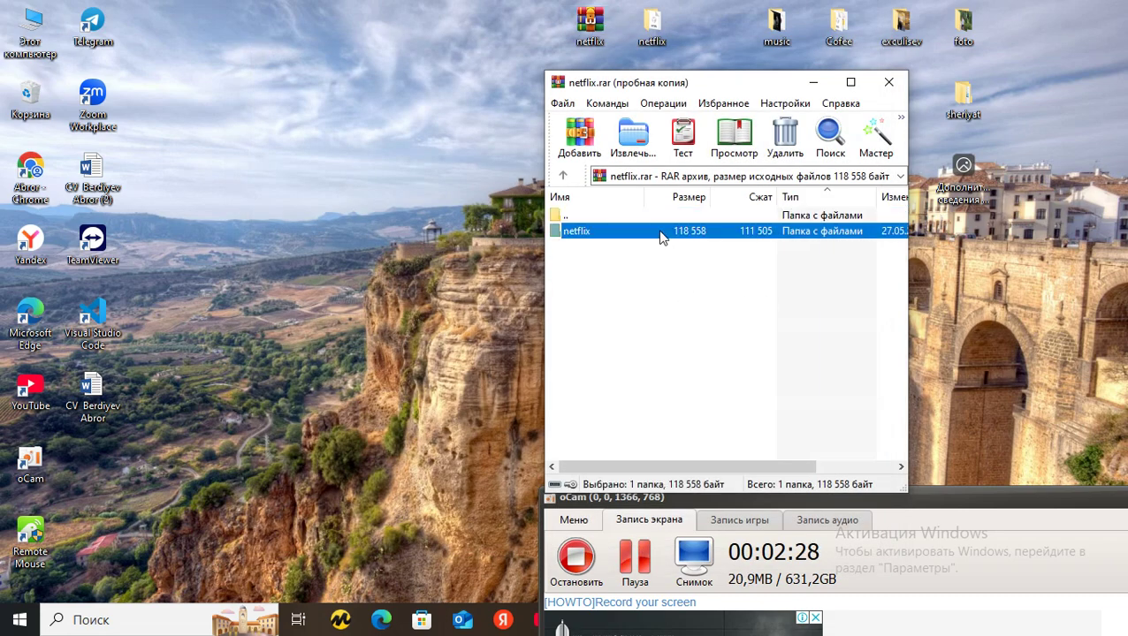
pyautogui.doubleClick(662, 231)
pyautogui.doubleClick(621, 231)
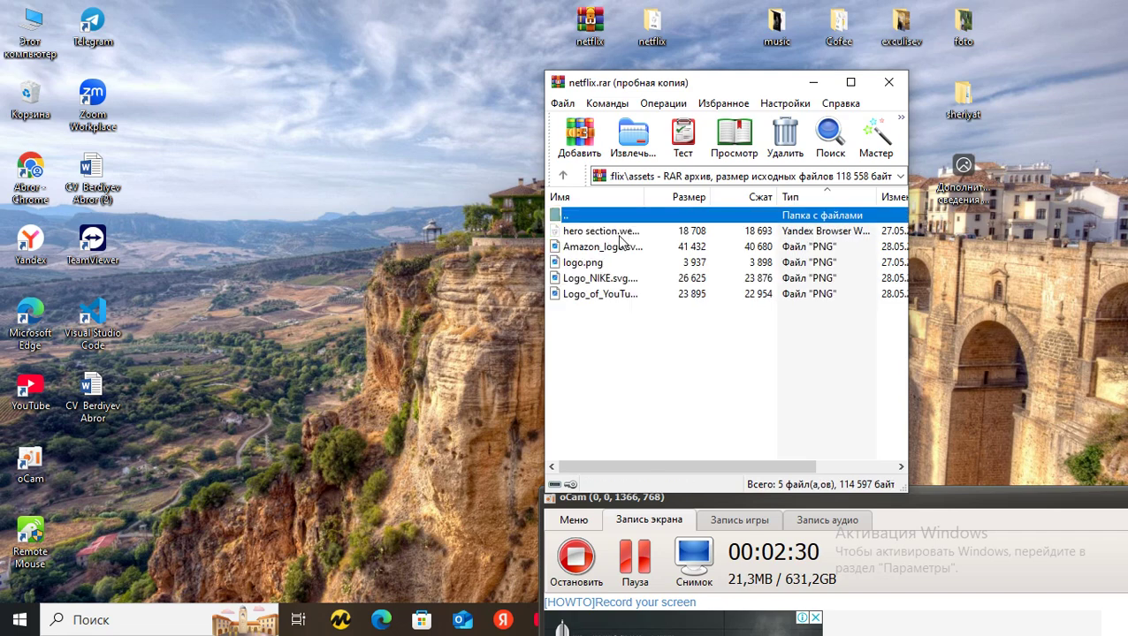
pyautogui.click(623, 248)
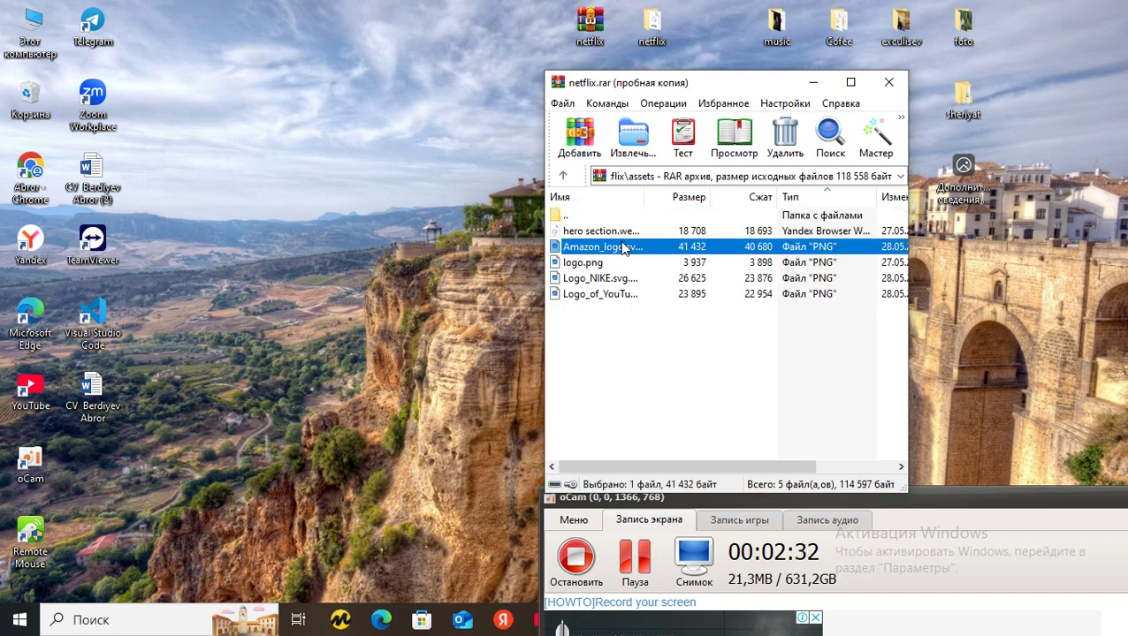
pyautogui.moveTo(627, 259); pyautogui.dragTo(629, 275)
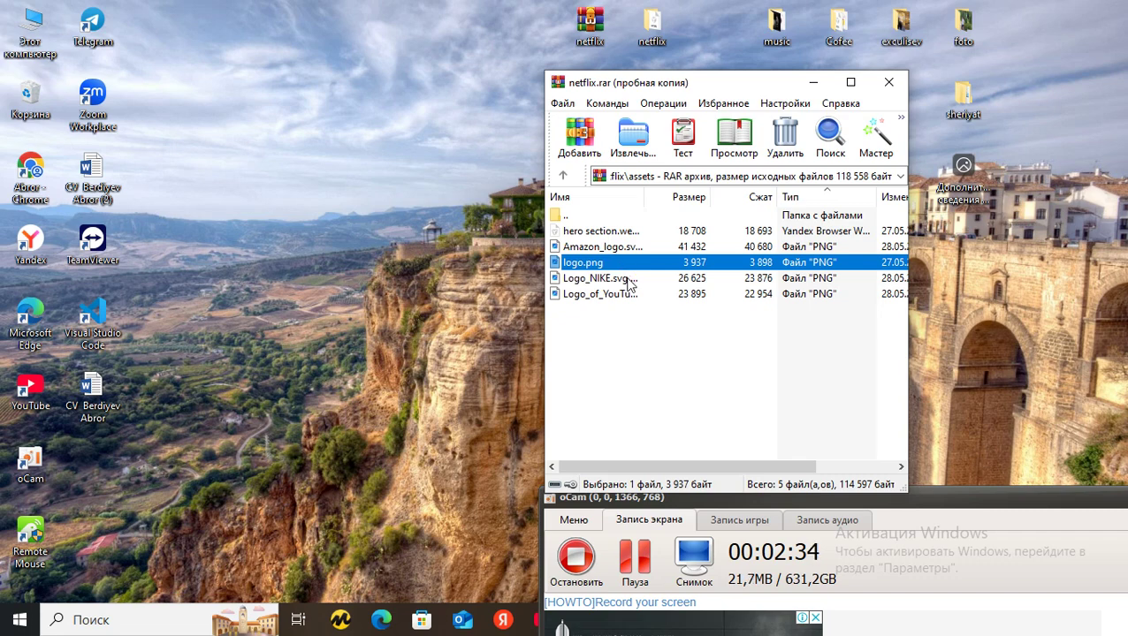
pyautogui.click(629, 278)
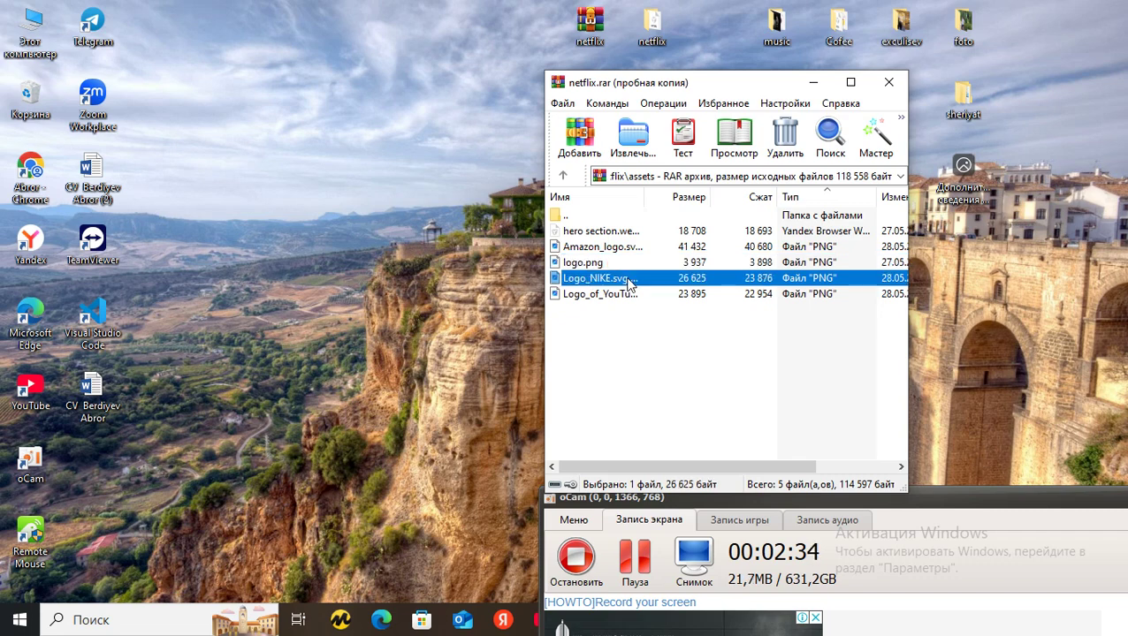
# Check the style folder, then open index.html from the archive
pyautogui.doubleClick(601, 216)
pyautogui.doubleClick(604, 247)
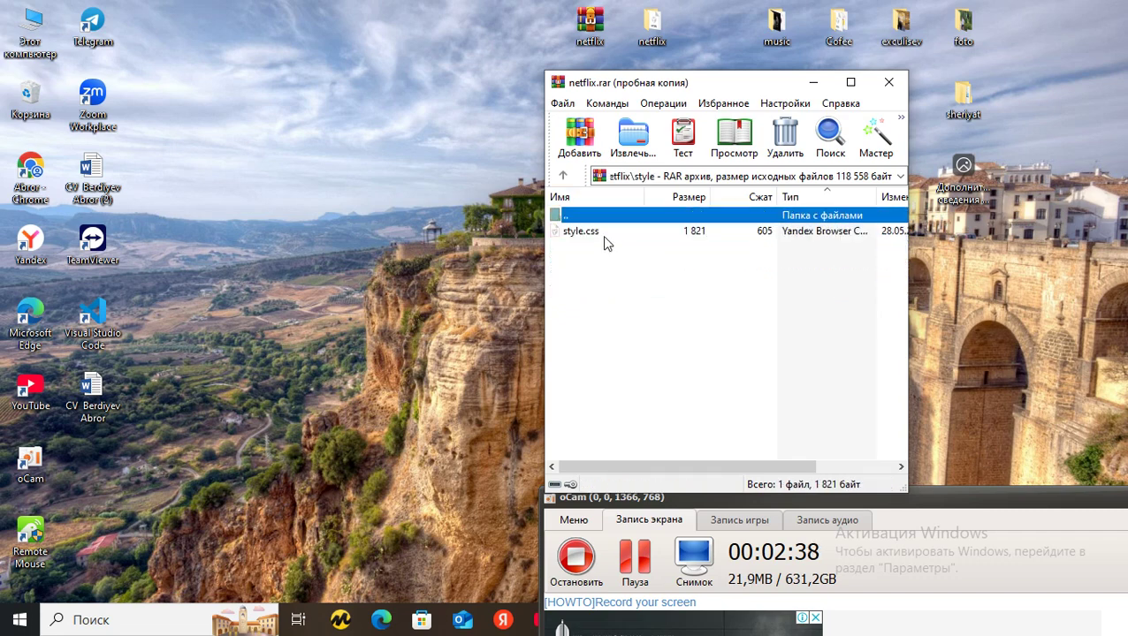
pyautogui.doubleClick(607, 216)
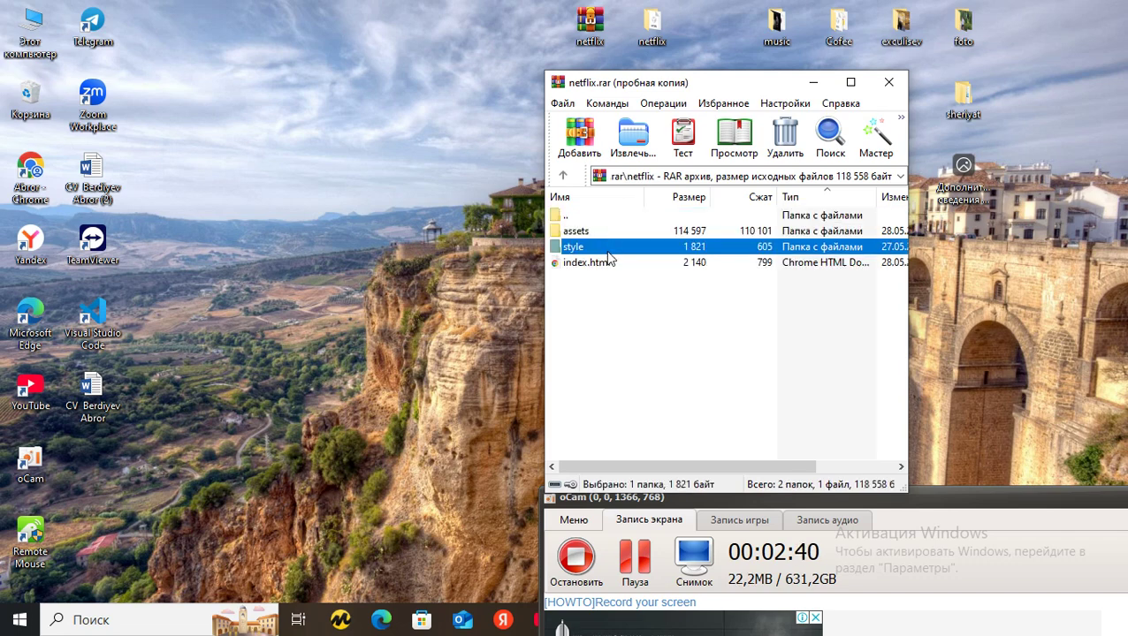
pyautogui.doubleClick(608, 262)
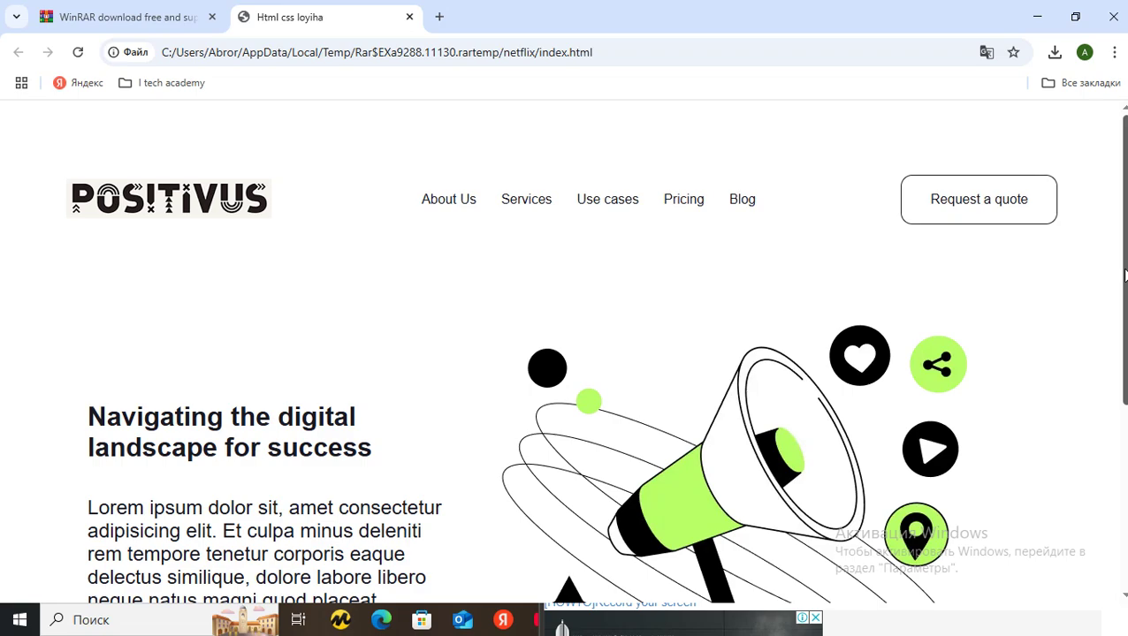
# Scroll the Positivus preview, close it and the WinRAR window, returning to the Telegram chat
pyautogui.moveTo(1124, 276); pyautogui.dragTo(1119, 323)
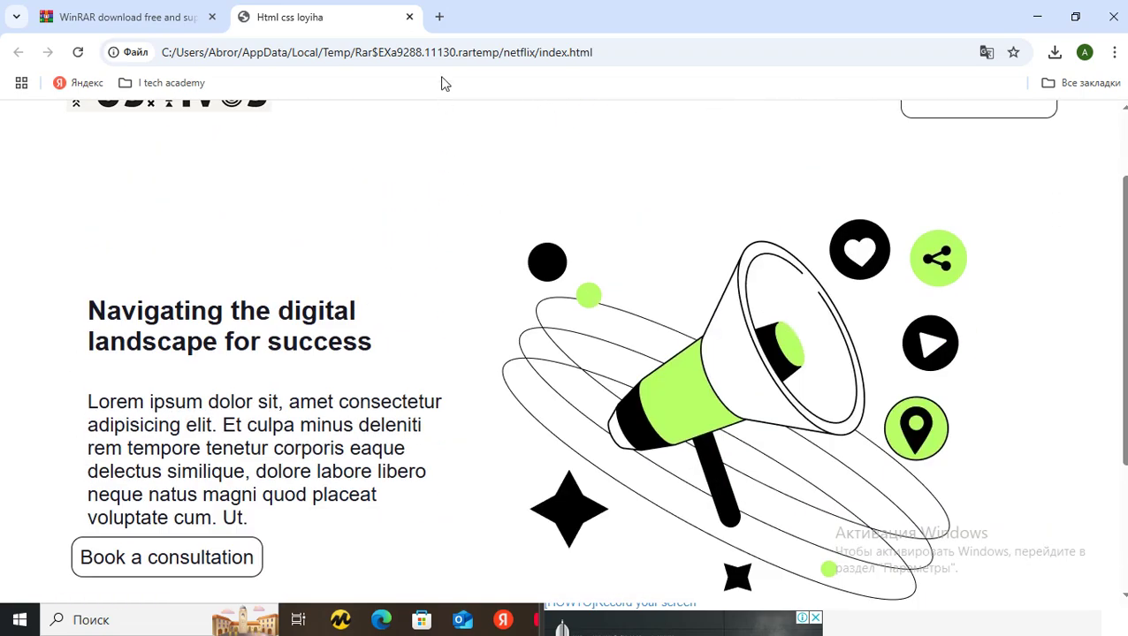
pyautogui.click(409, 16)
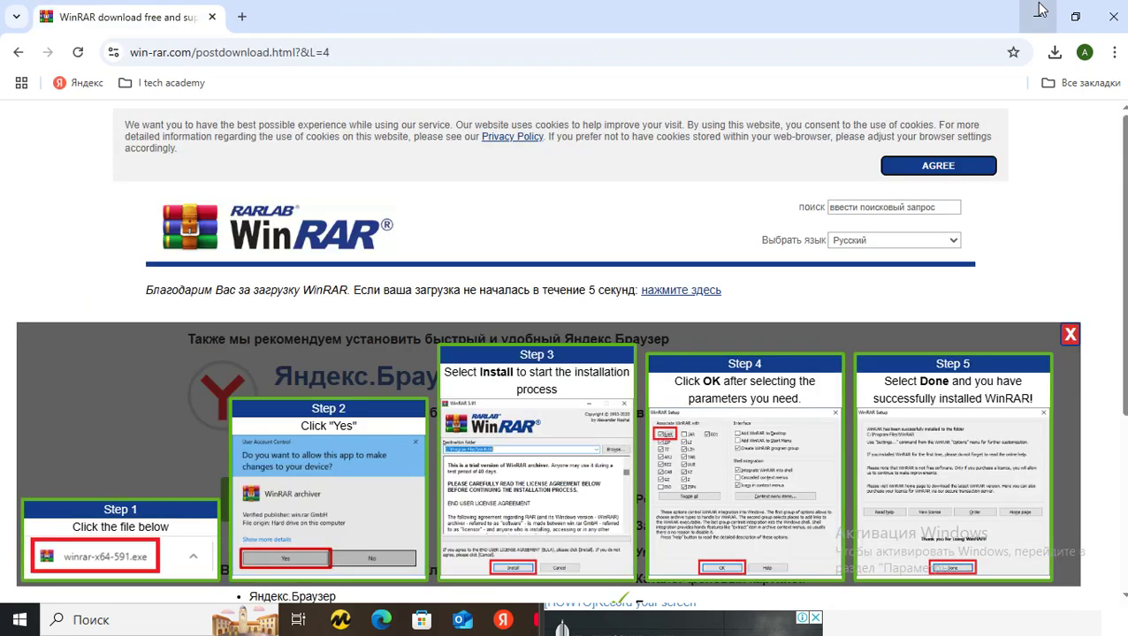
pyautogui.click(1037, 16)
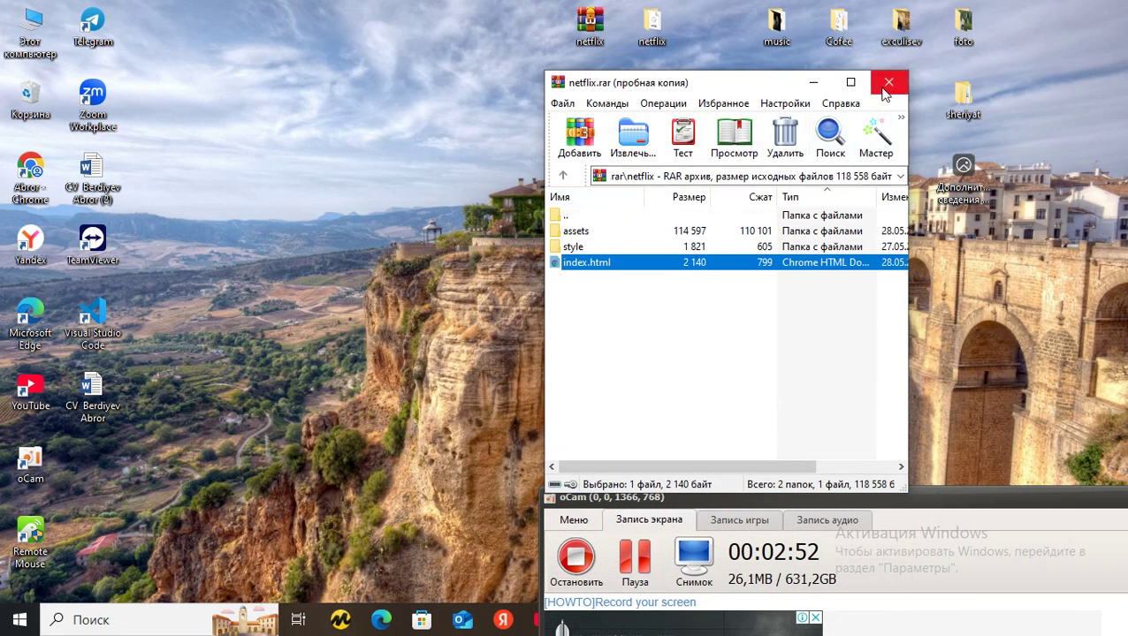
pyautogui.click(888, 82)
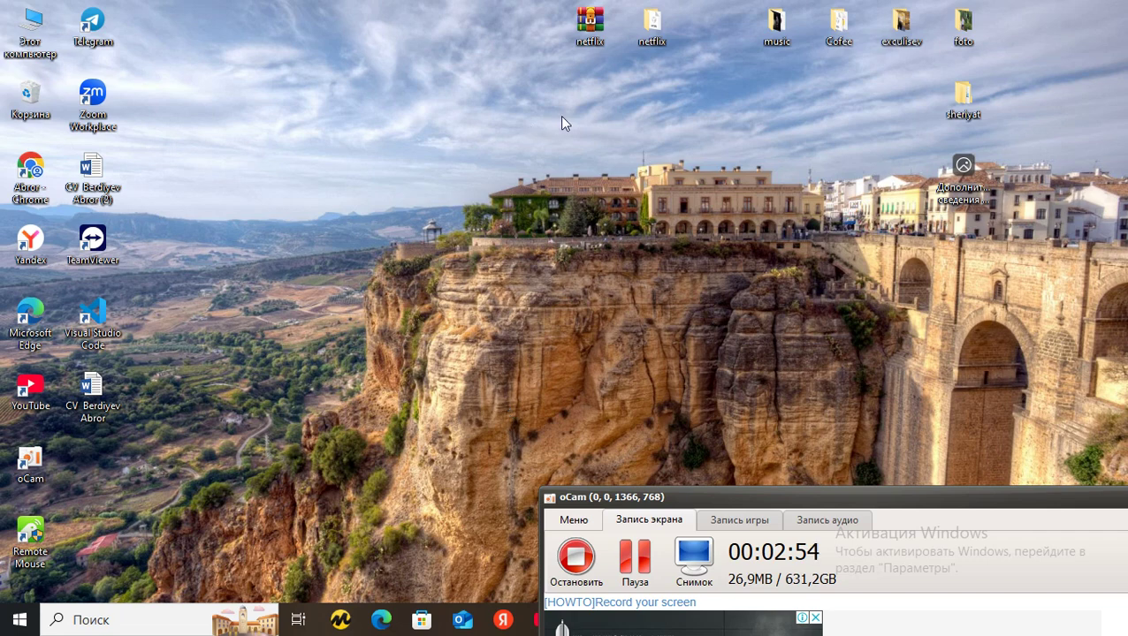
pyautogui.hotkey('alt', 'Tab')
pyautogui.click(523, 241)
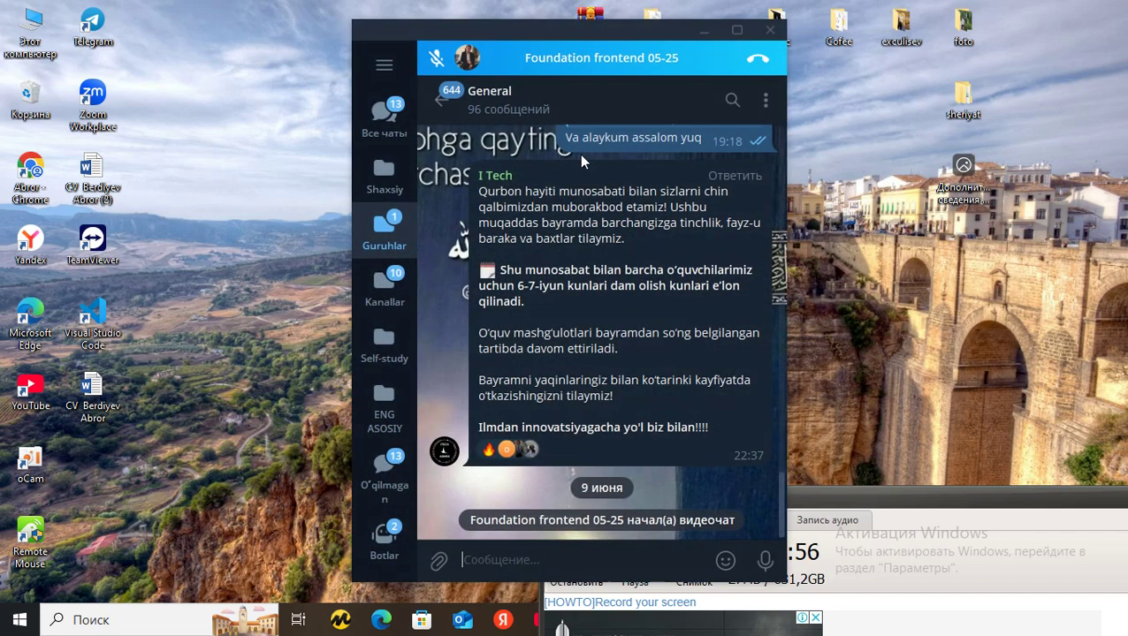
# Copy netflix.rar from the desktop, paste it into the General chat and send it
pyautogui.moveTo(653, 30); pyautogui.dragTo(441, 35)
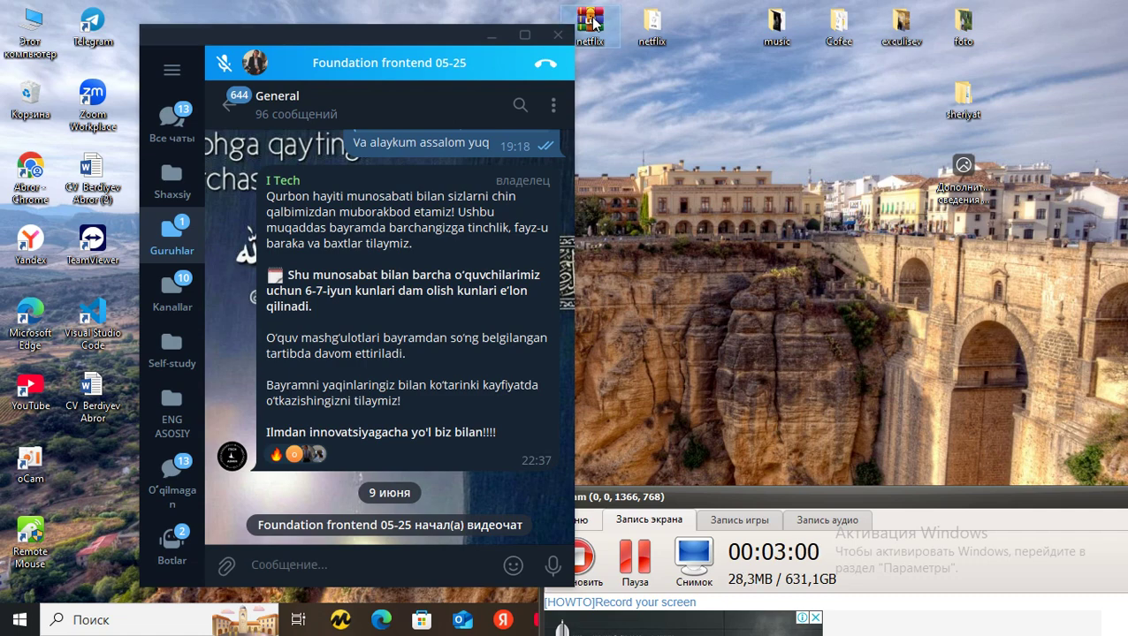
pyautogui.rightClick(591, 25)
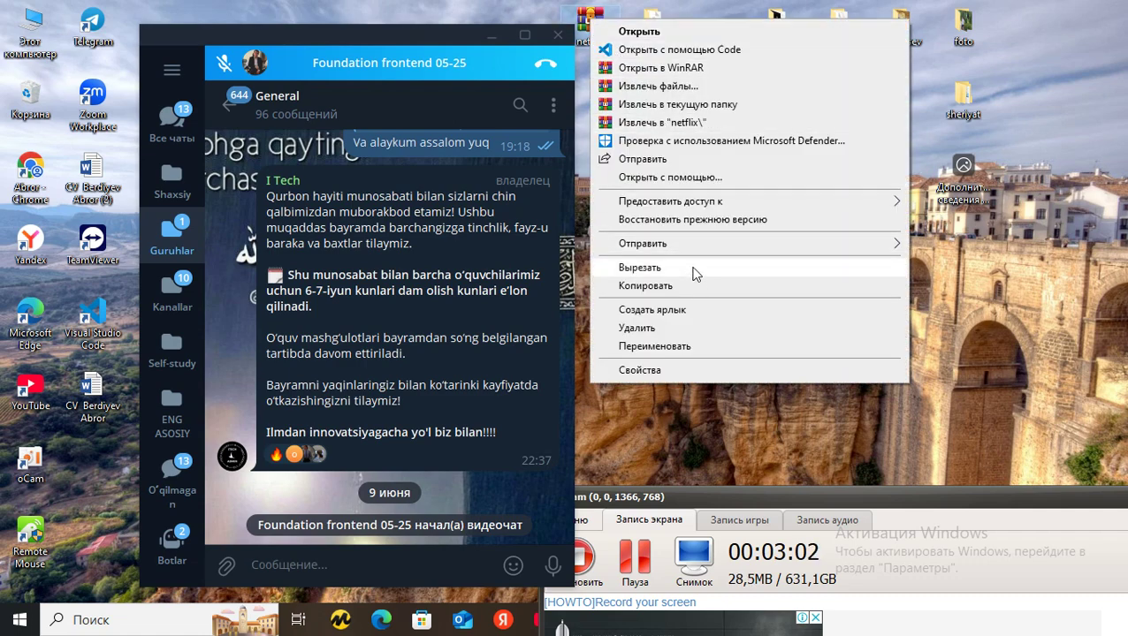
pyautogui.click(696, 295)
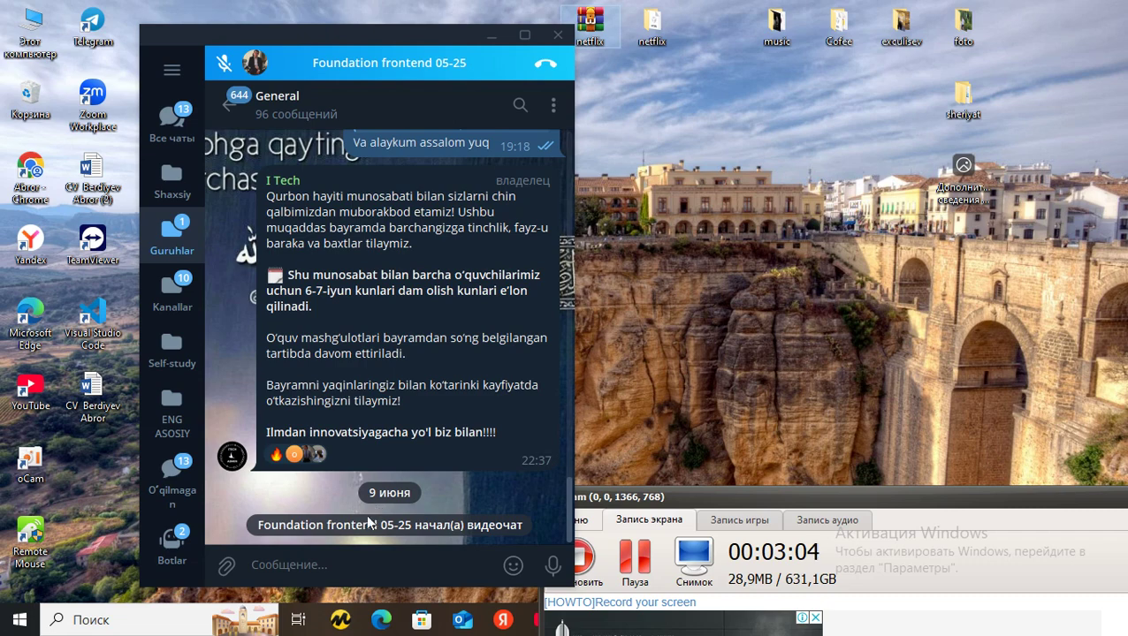
pyautogui.click(351, 555)
pyautogui.hotkey('ctrl', 'v')
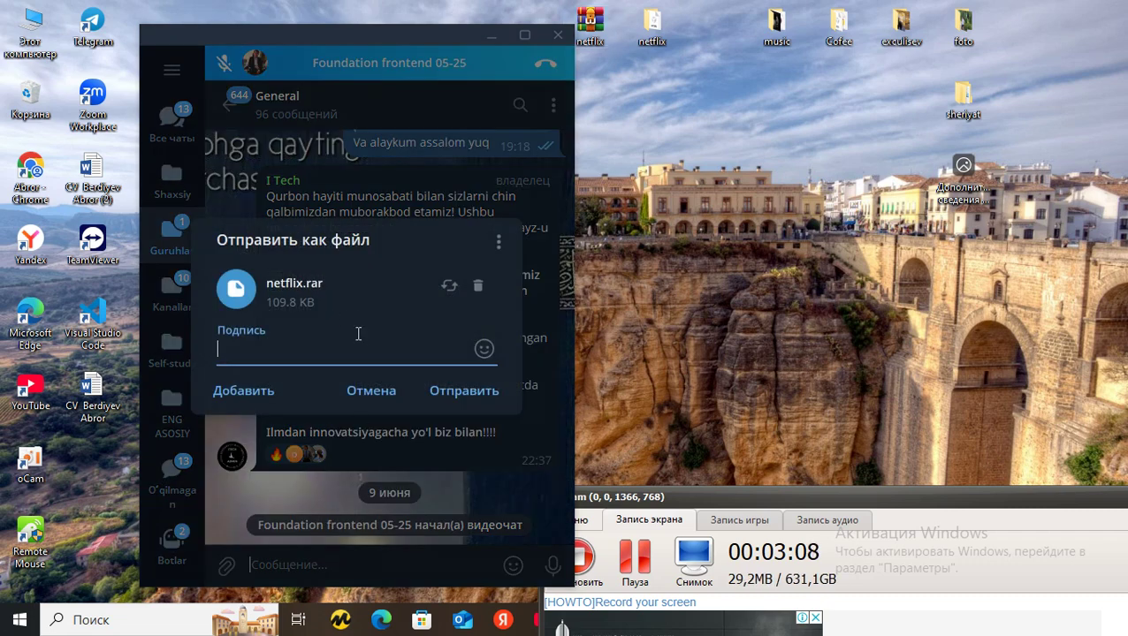
pyautogui.click(469, 394)
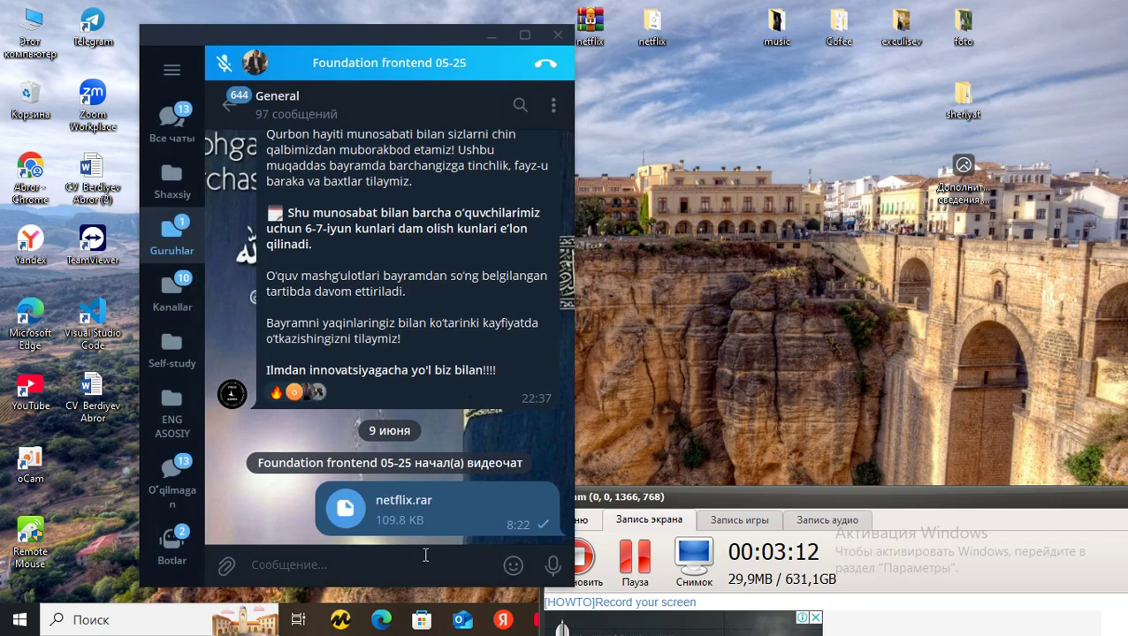